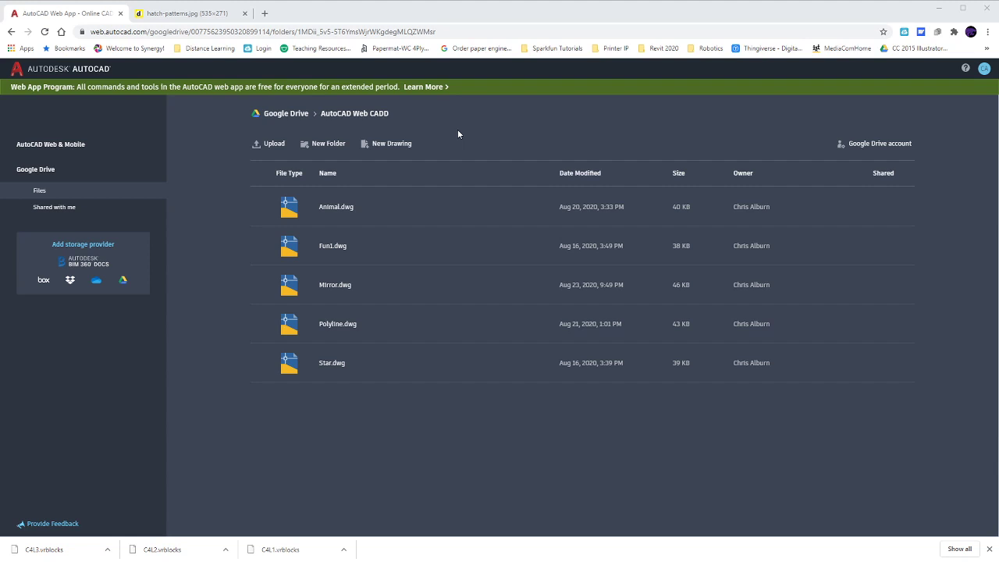
# Create a new drawing named Hatch with Imperial units
pyautogui.click(396, 144)
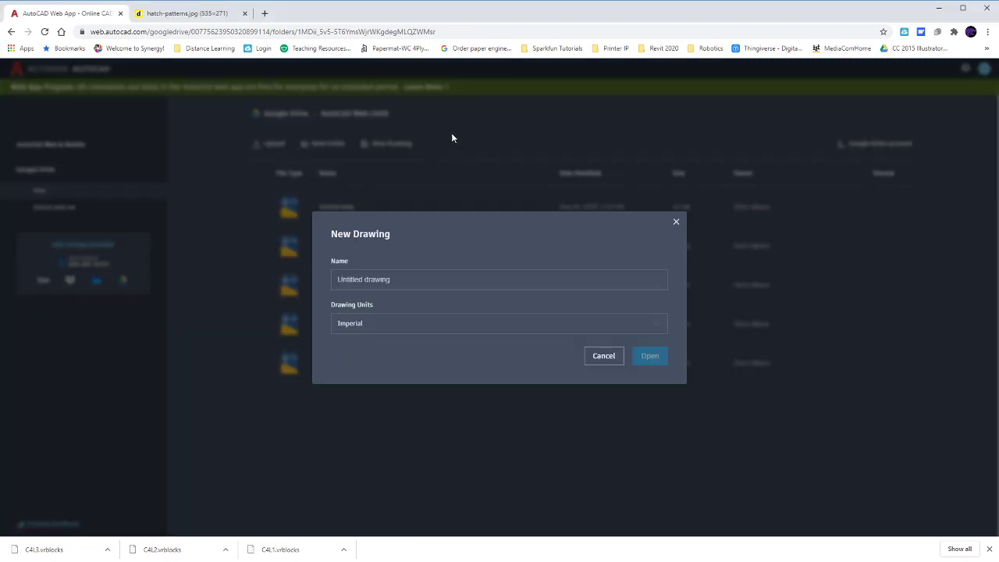
pyautogui.write('Hatch')
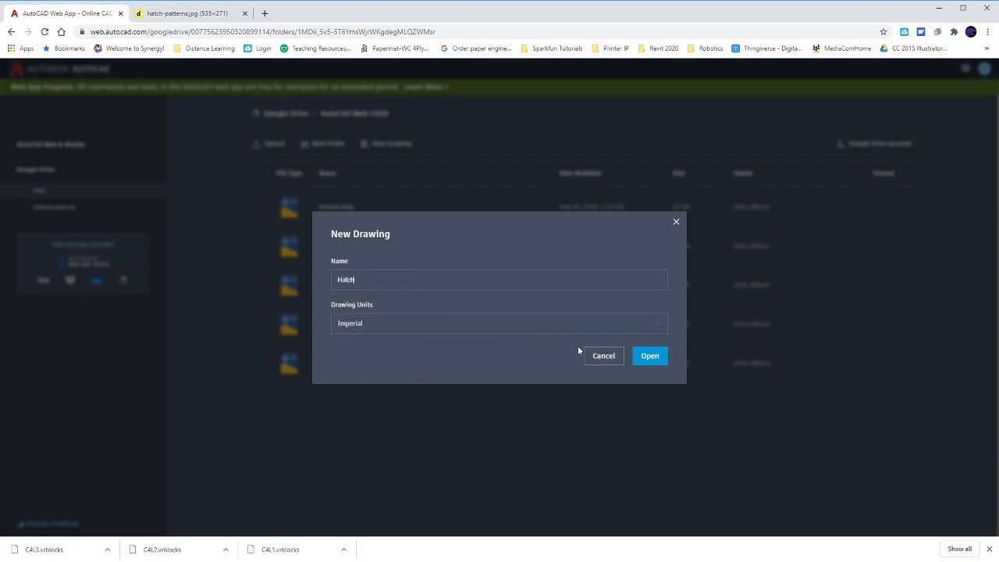
pyautogui.click(651, 364)
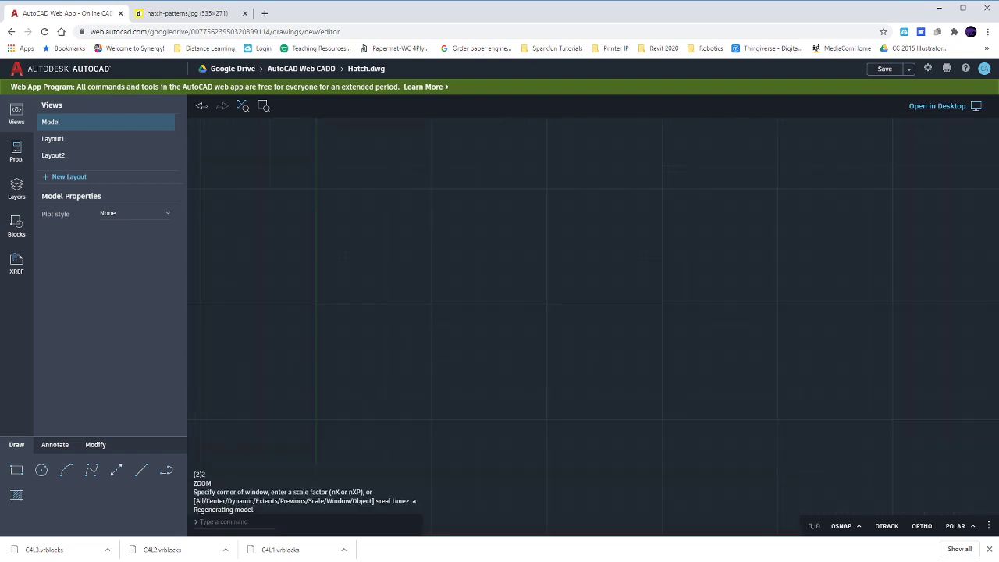
# Draw a rectangle about 13 by 6.6 units just above and beside the origin
pyautogui.click(16, 470)
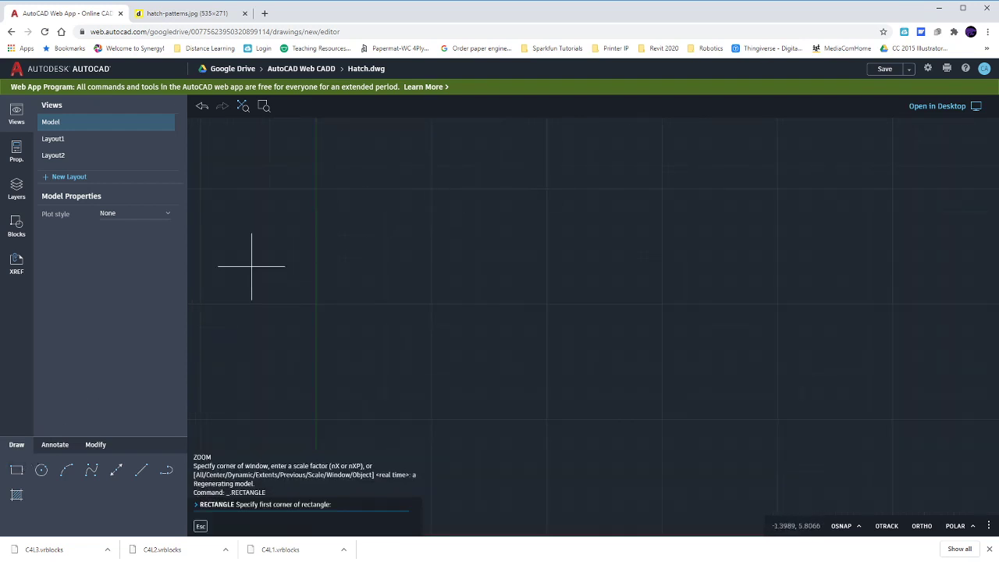
pyautogui.click(336, 128)
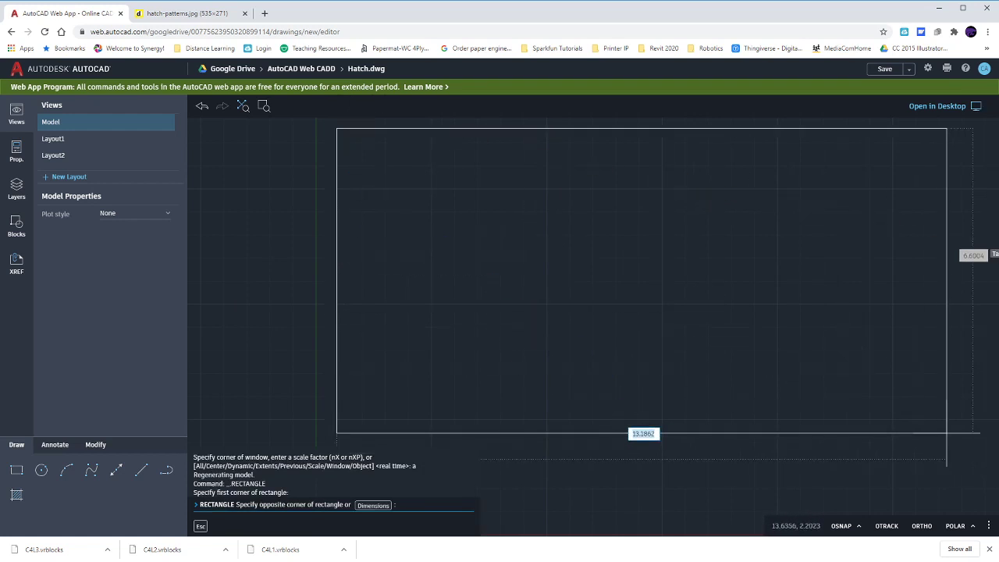
pyautogui.press('Escape')
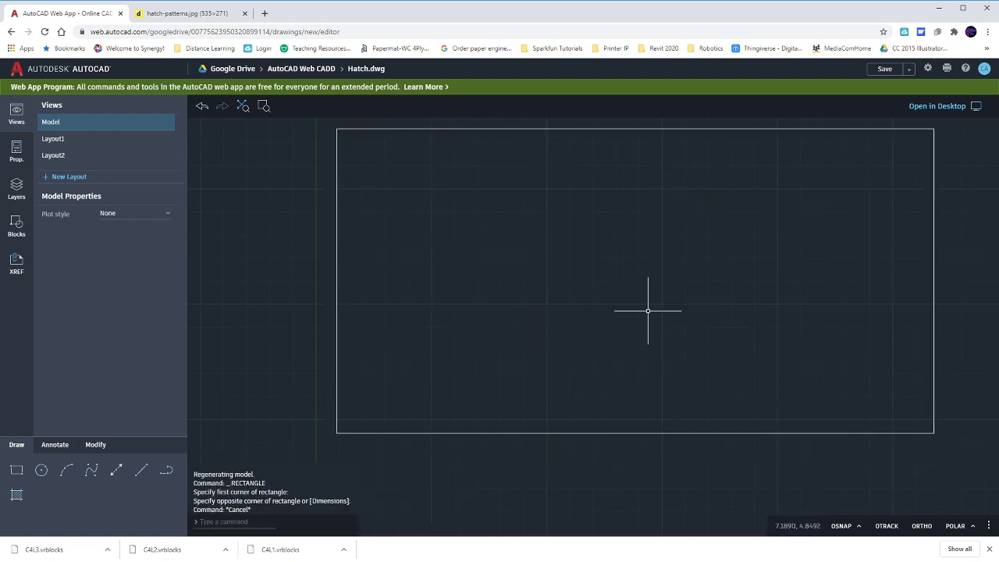
# Copy the rectangle twice to its right to form a row of three evenly spaced rectangles
pyautogui.scroll(-5, 647, 311)
pyautogui.moveTo(648, 310)
pyautogui.mouseDown(button='middle')
pyautogui.moveTo(426, 232)
pyautogui.moveTo(394, 201)
pyautogui.mouseUp(button='middle')
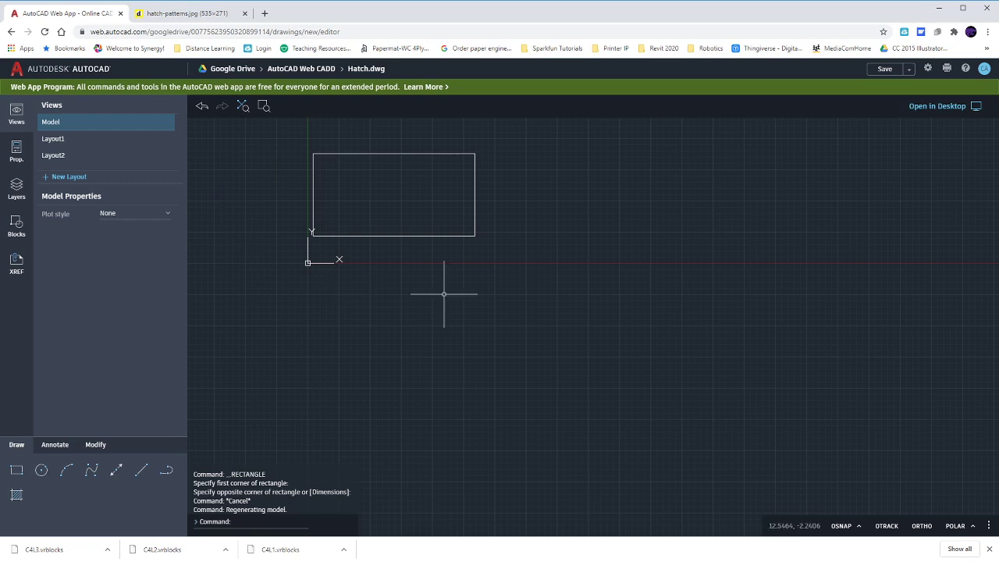
pyautogui.click(524, 275)
pyautogui.click(298, 144)
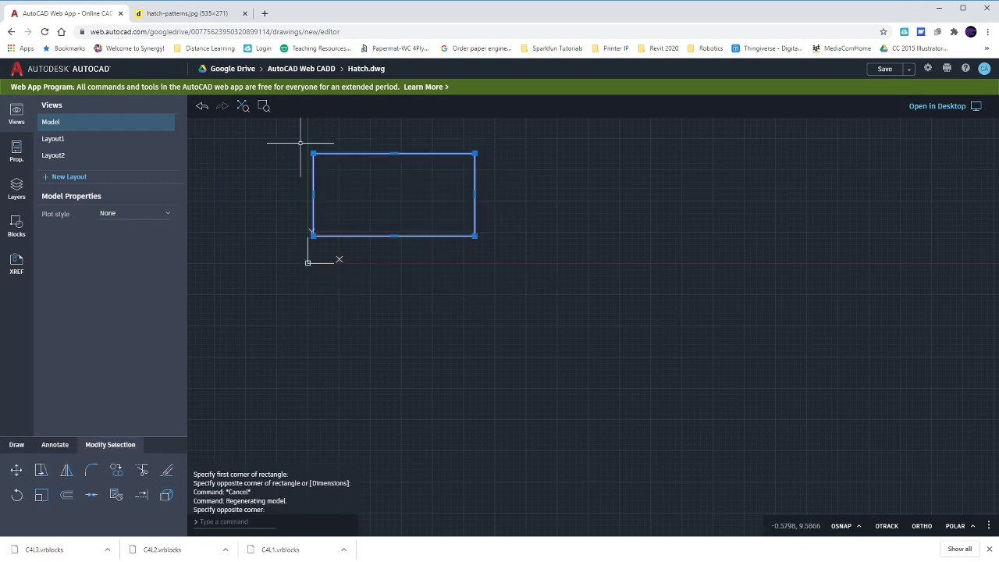
pyautogui.write('co')
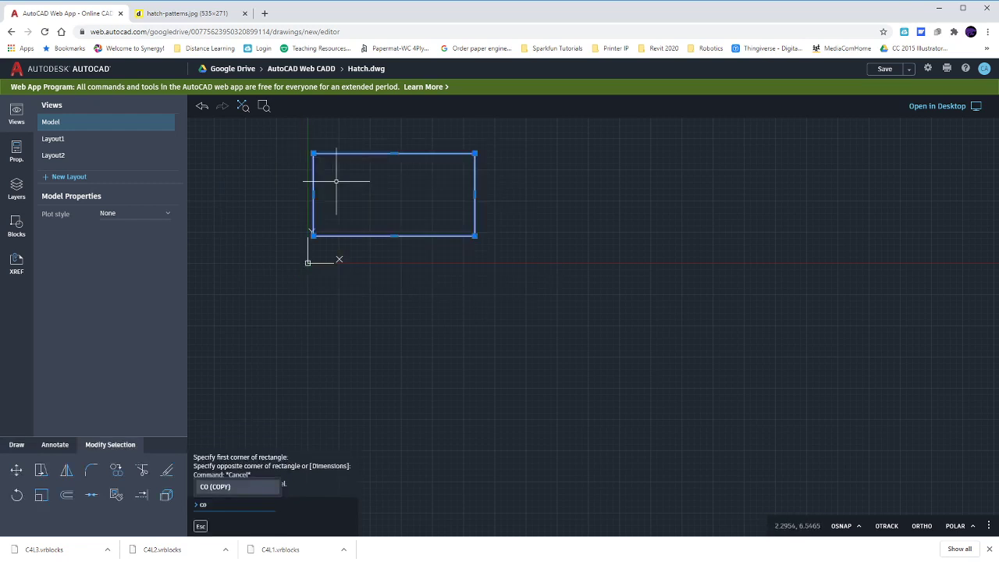
pyautogui.press('Return')
pyautogui.click(355, 188)
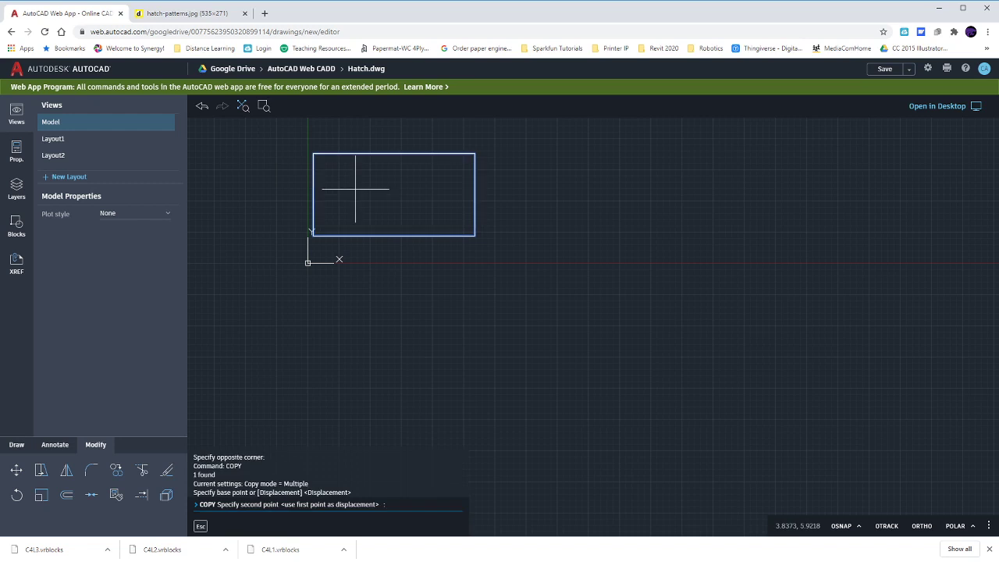
pyautogui.click(552, 188)
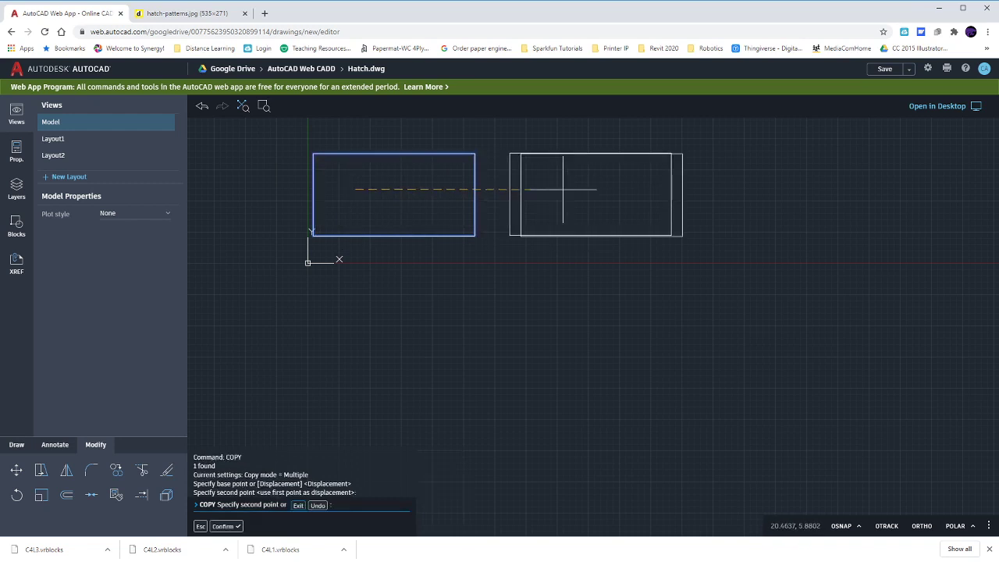
pyautogui.click(742, 190)
pyautogui.press('Escape')
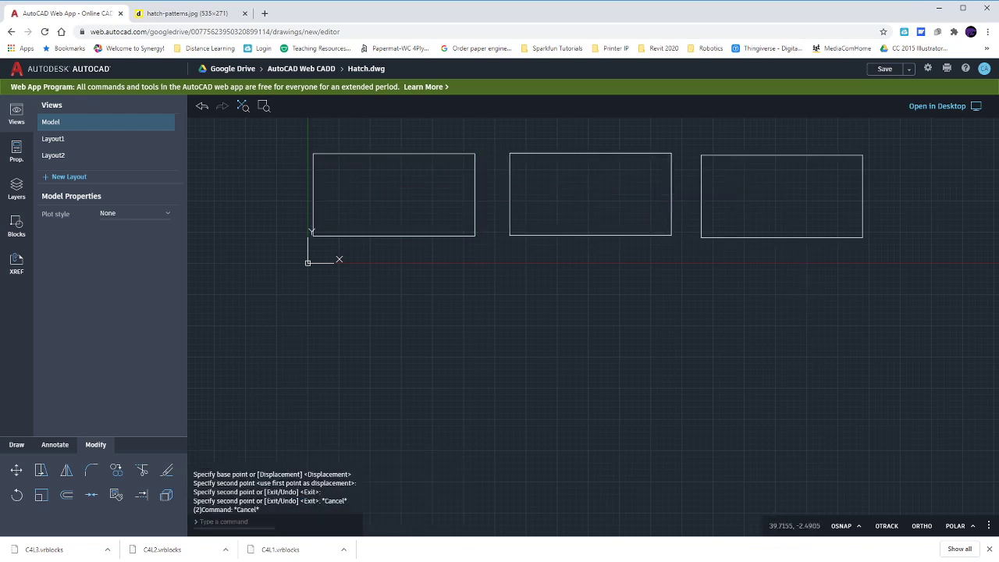
# Copy the row of three rectangles straight down to form a second row below it
pyautogui.click(804, 295)
pyautogui.click(377, 155)
pyautogui.write('co')
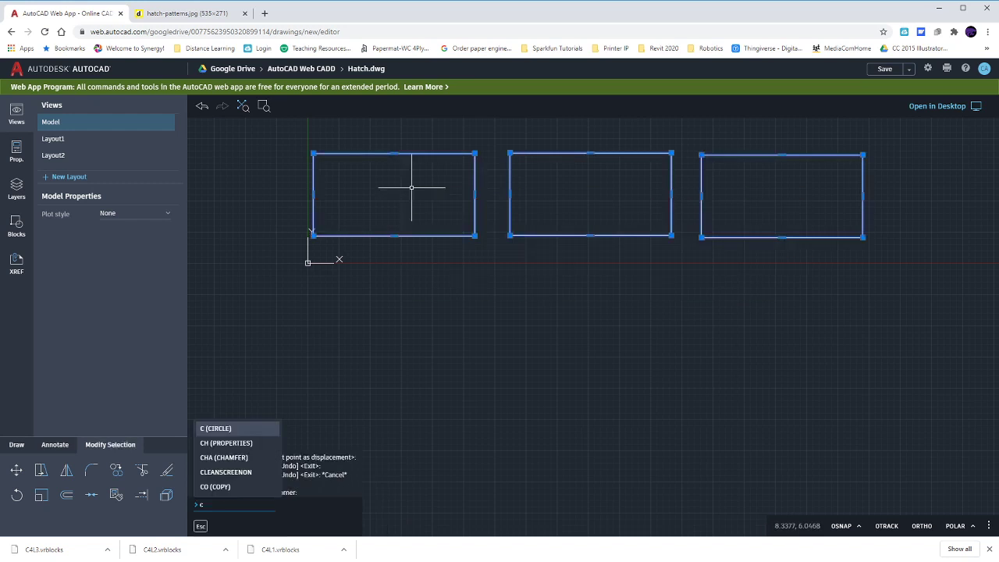
pyautogui.press('Return')
pyautogui.click(616, 184)
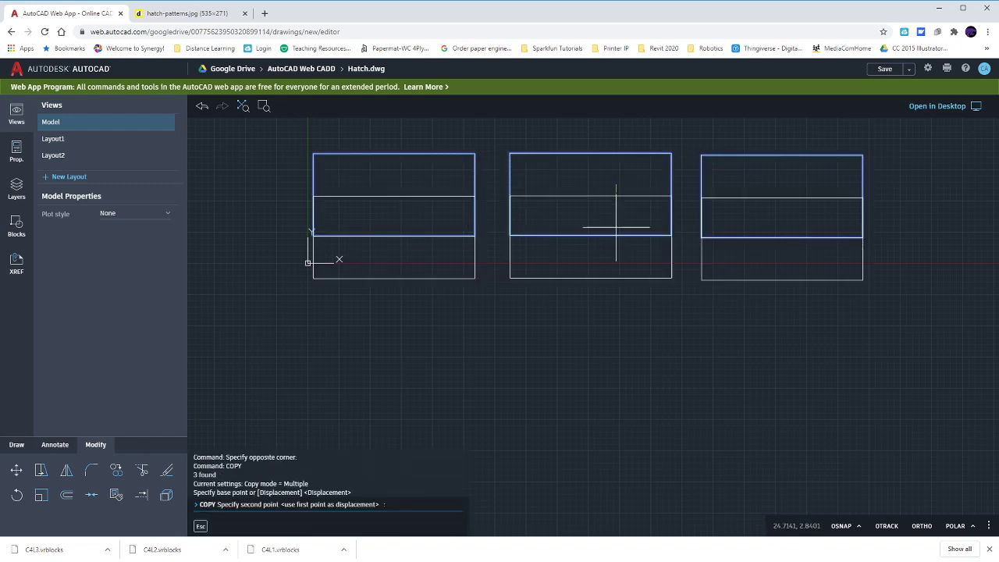
pyautogui.click(615, 313)
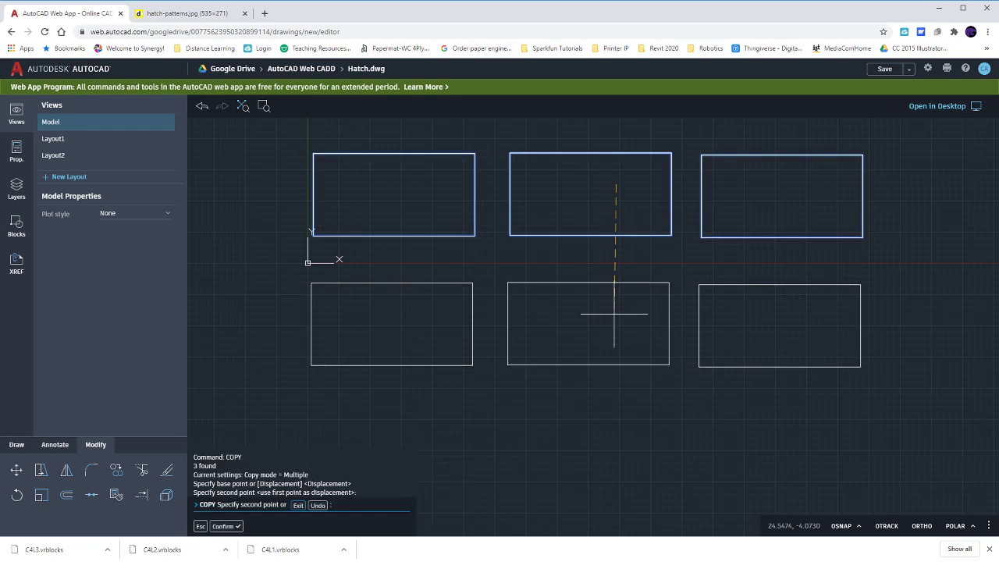
pyautogui.press('Escape')
pyautogui.press('Escape')
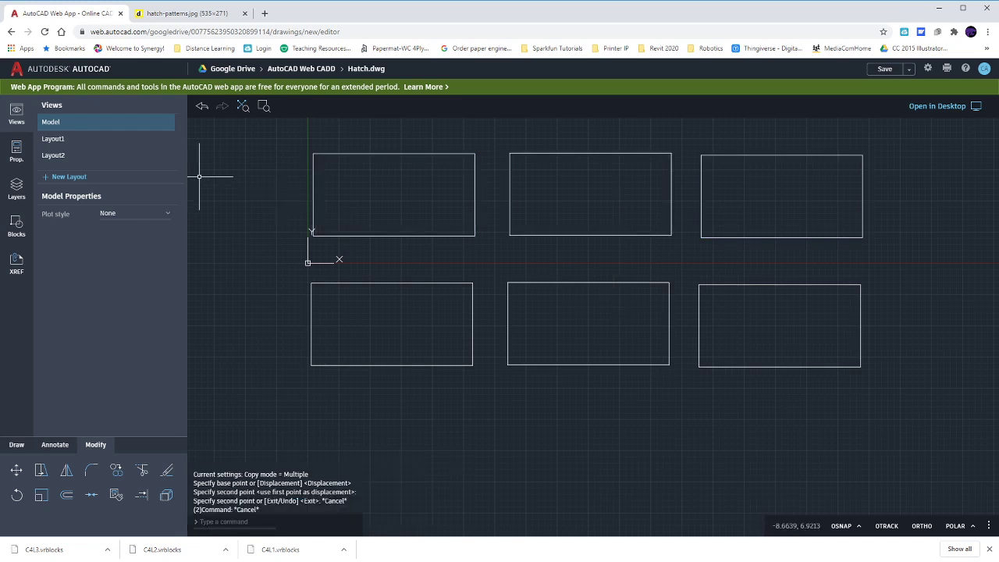
pyautogui.press('Escape')
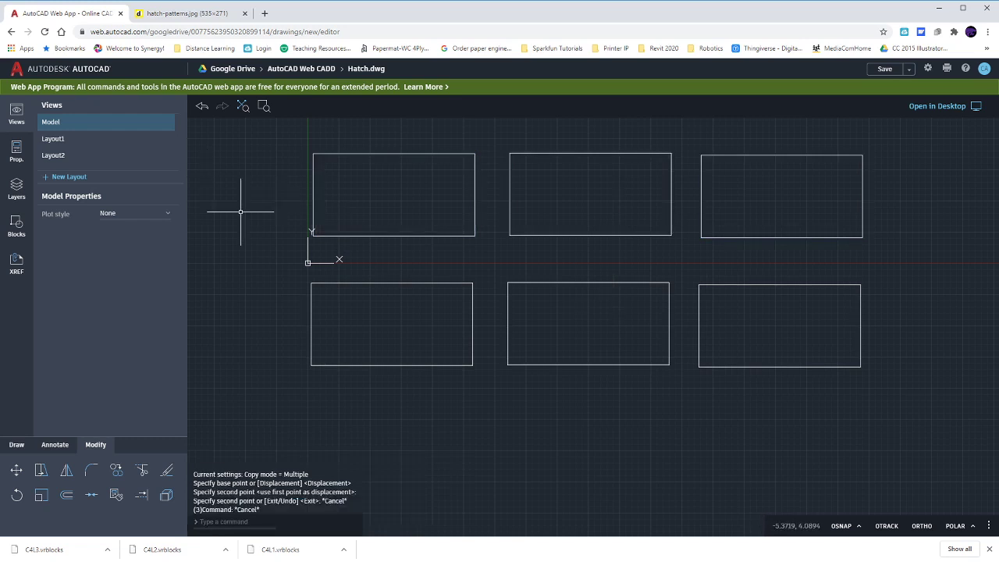
# Look over the available hatch pattern names in the hatch-patterns.jpg reference image and return to the Hatch drawing
pyautogui.click(17, 444)
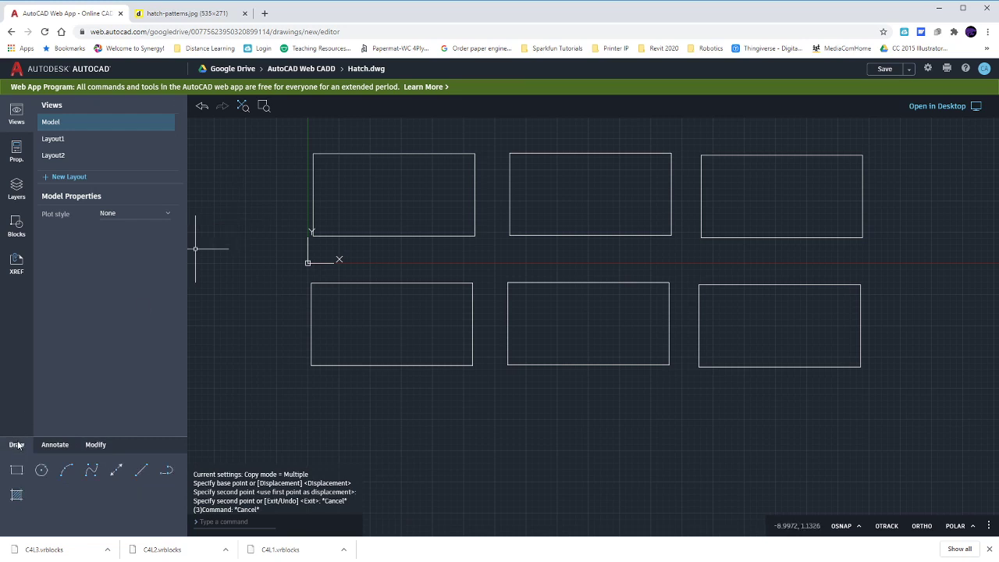
pyautogui.click(16, 495)
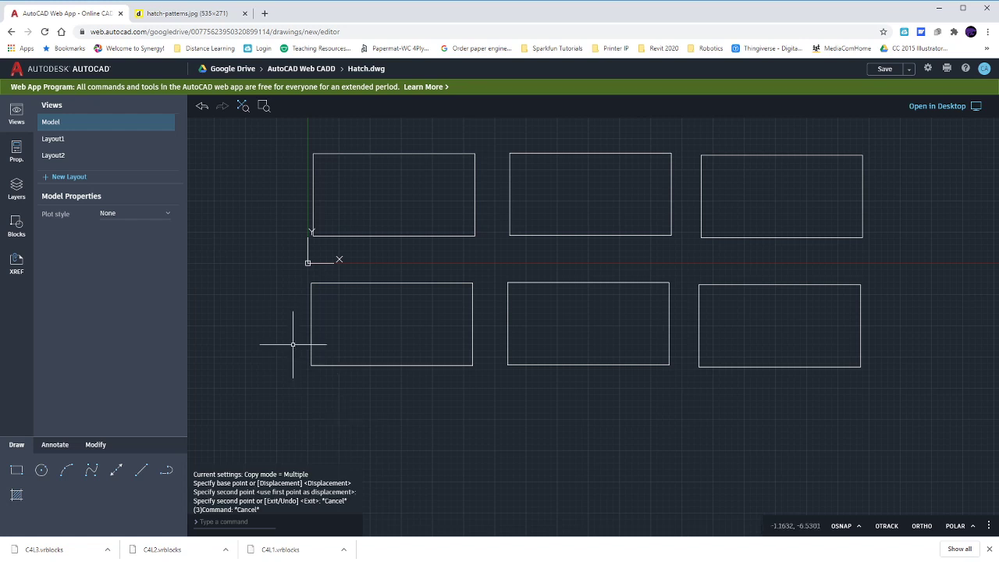
pyautogui.click(175, 17)
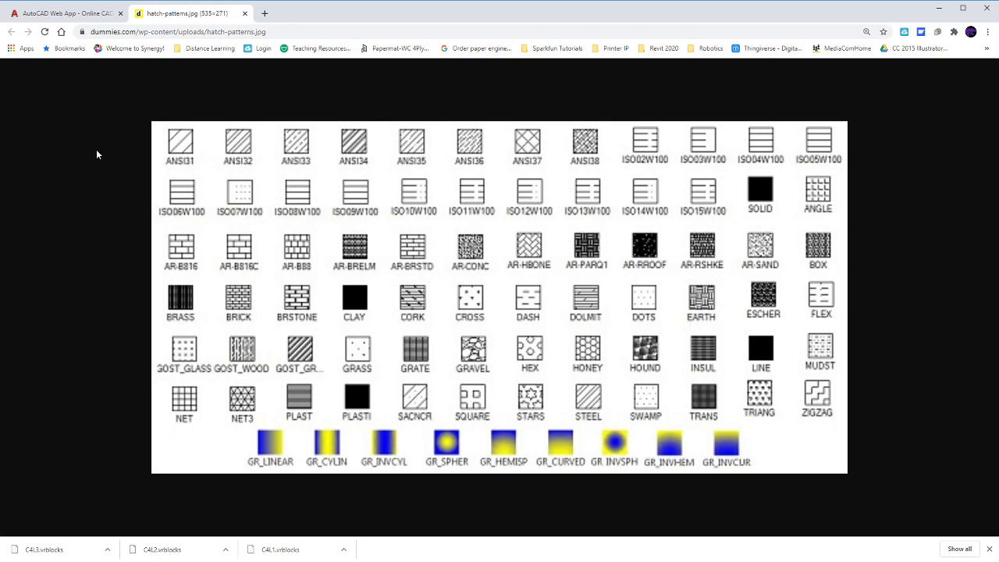
pyautogui.click(90, 16)
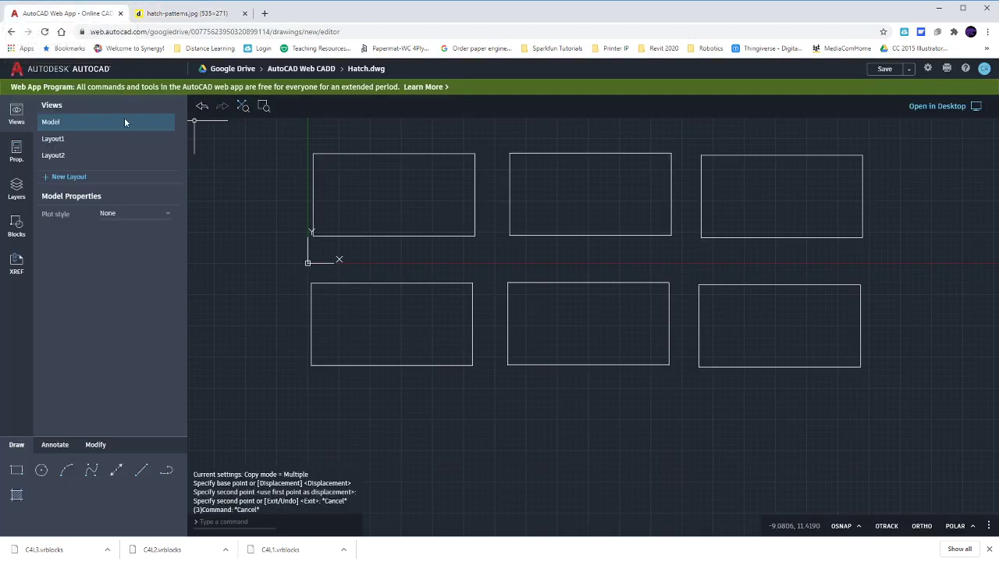
pyautogui.click(406, 190)
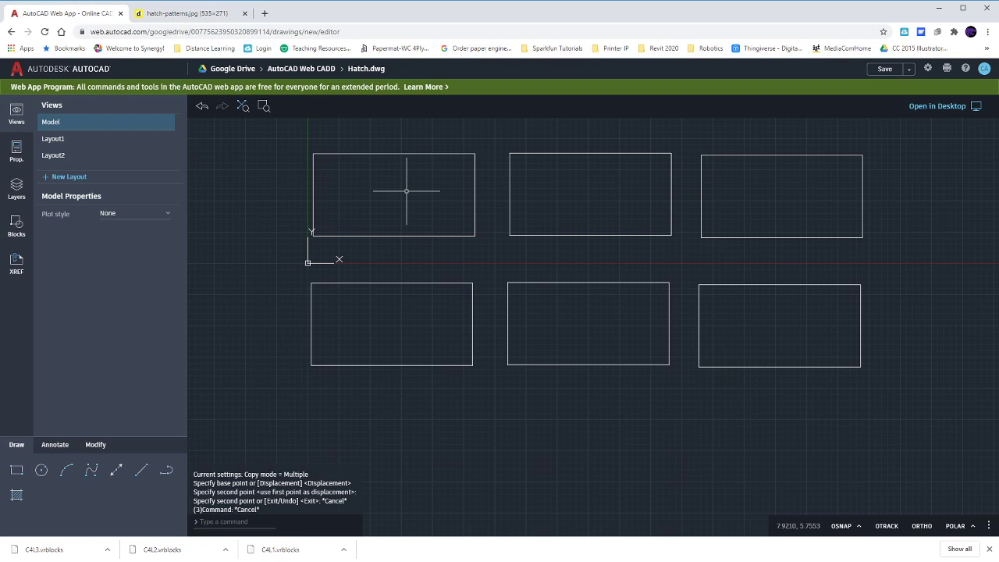
# Hatch the first rectangle of the upper row with the HONEY pattern at scale 1 and angle 0
pyautogui.click(16, 495)
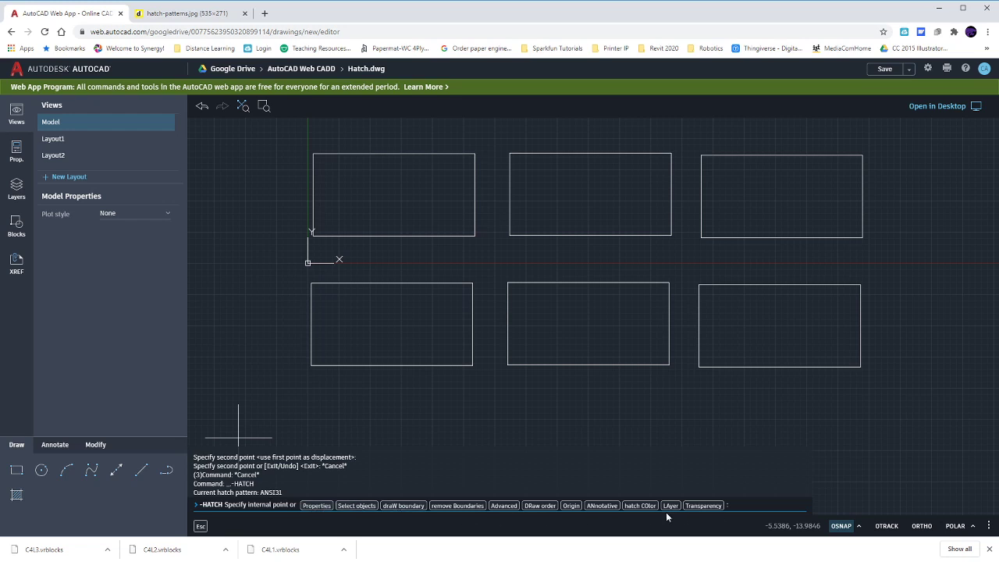
pyautogui.click(316, 506)
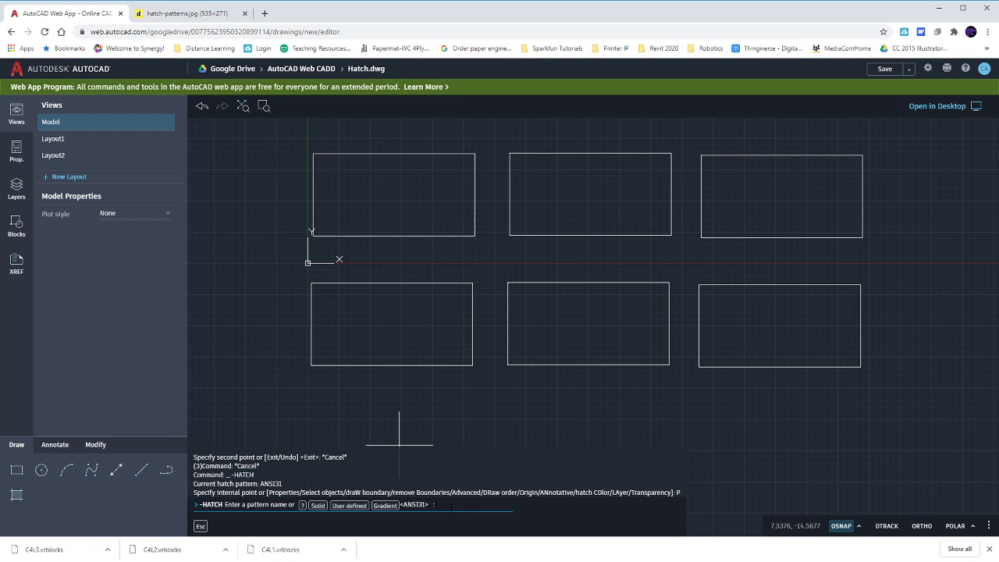
pyautogui.write('honey')
pyautogui.press('Return')
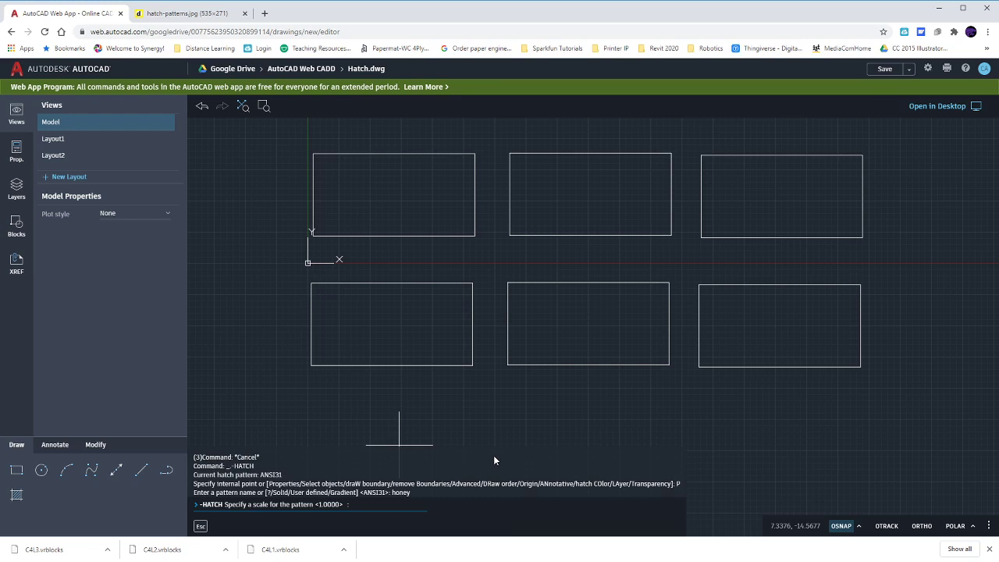
pyautogui.press('Return')
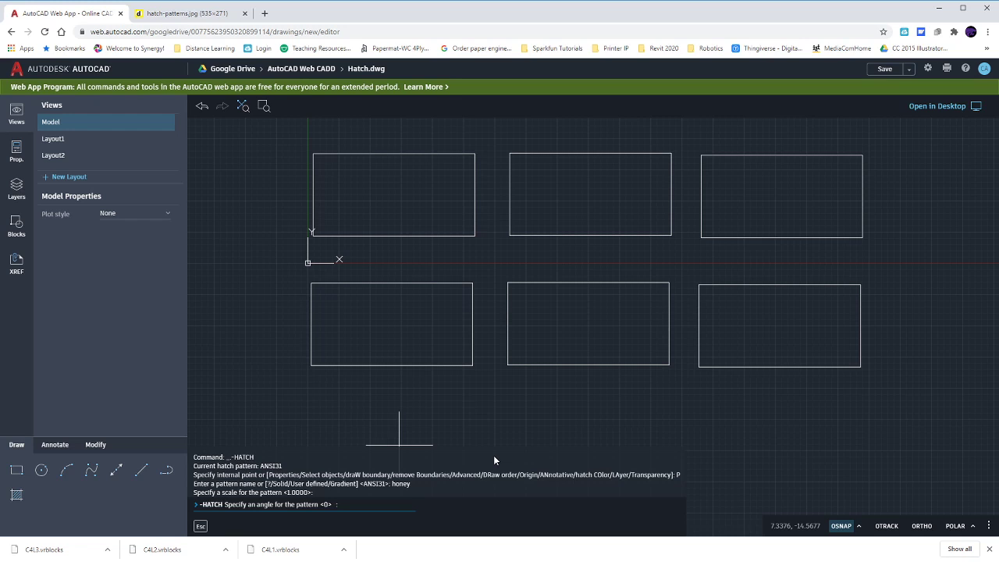
pyautogui.press('Return')
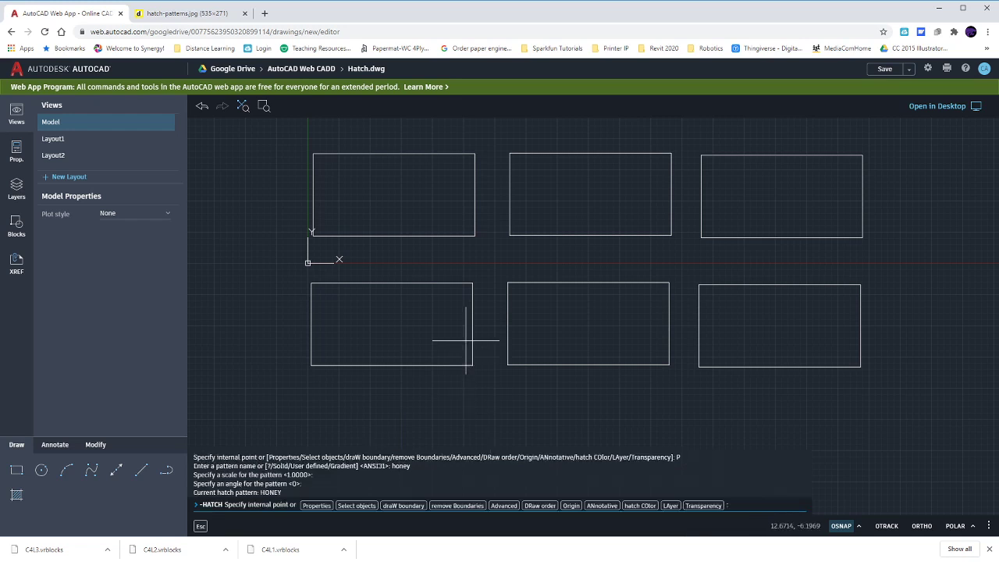
pyautogui.click(408, 192)
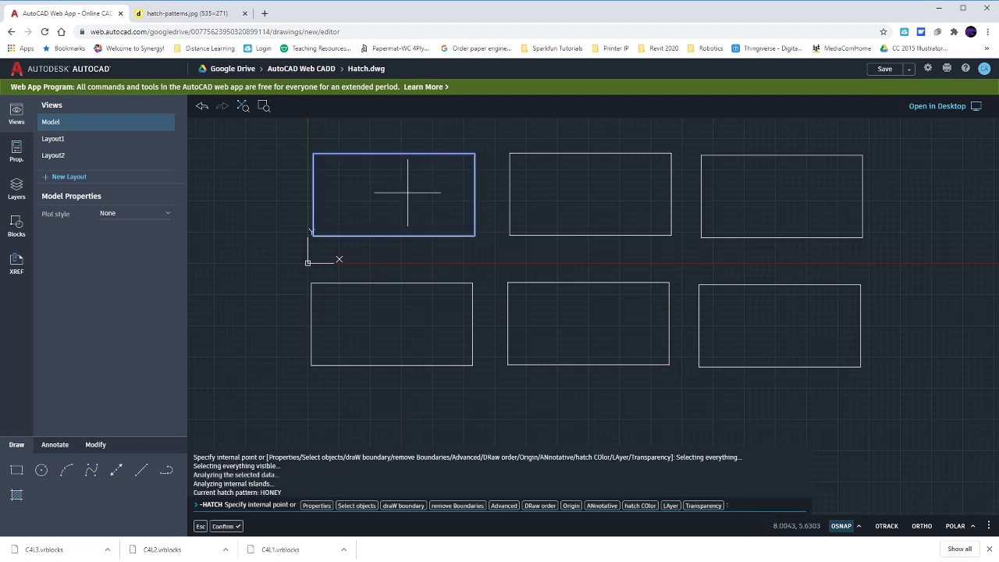
pyautogui.press('Return')
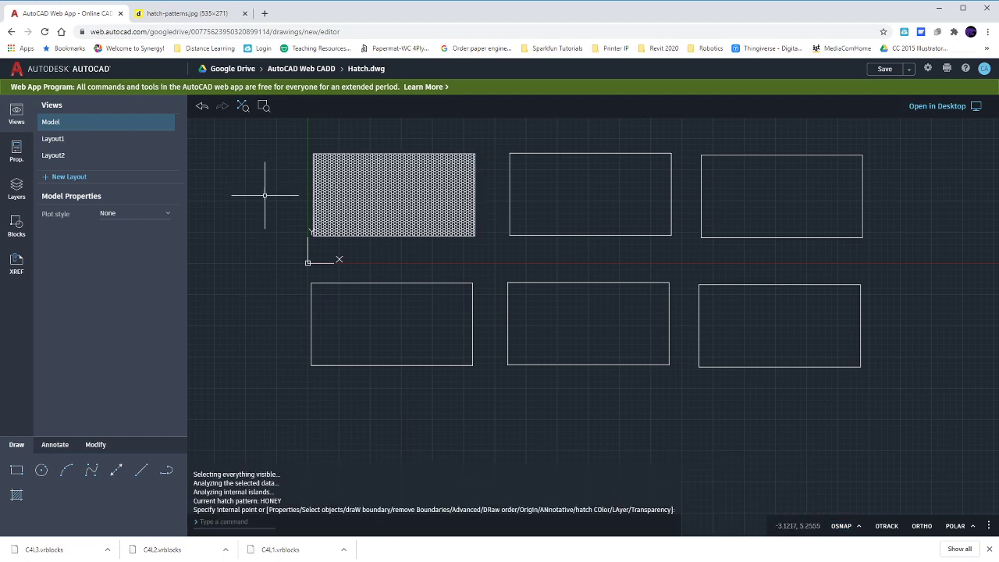
# Change the color of the honeycomb hatch in the first rectangle to Yellow and check the result up close
pyautogui.click(344, 191)
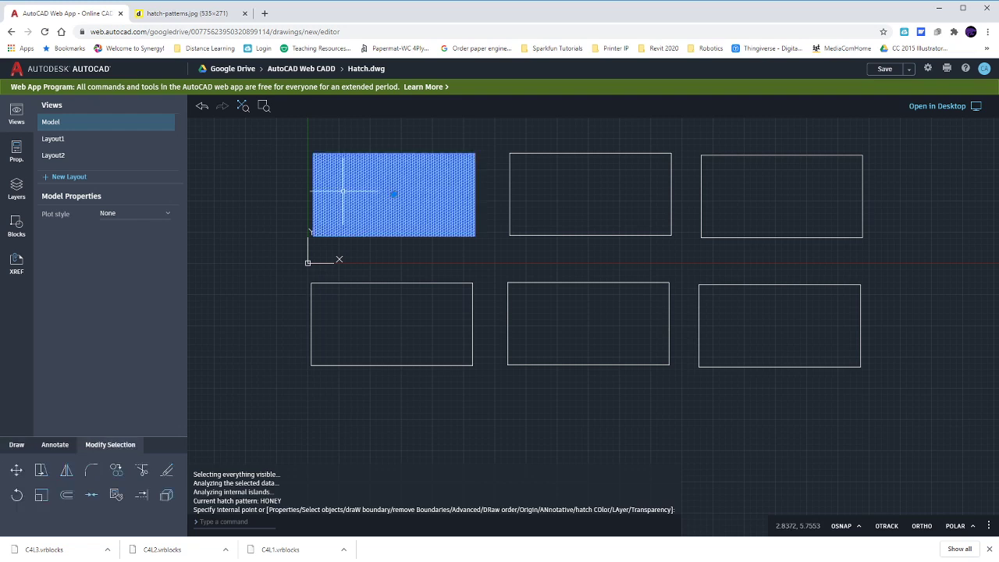
pyautogui.click(17, 151)
pyautogui.click(143, 148)
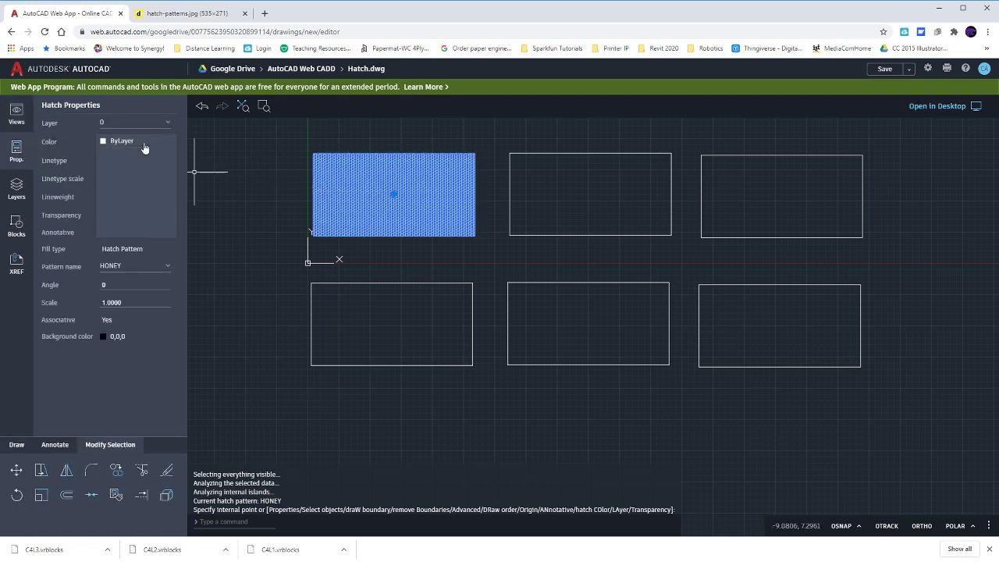
pyautogui.click(139, 211)
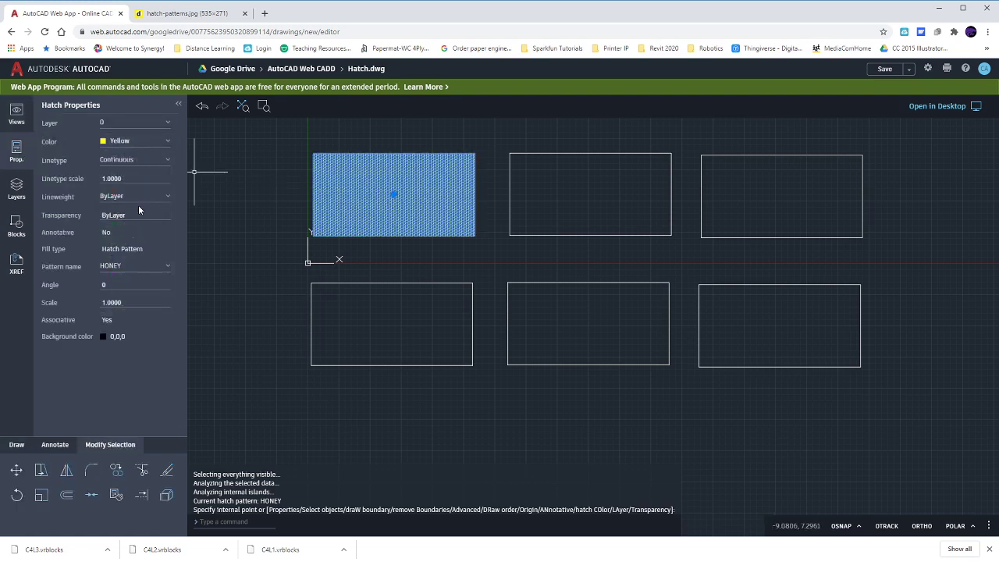
pyautogui.press('Escape')
pyautogui.scroll(5, 339, 182)
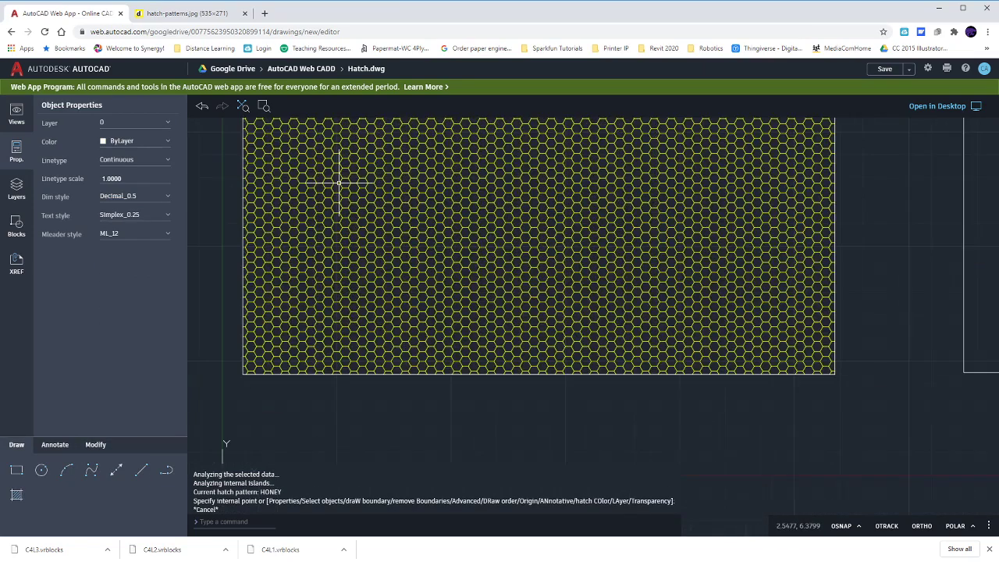
pyautogui.moveTo(339, 182); pyautogui.dragTo(351, 262, button='middle')
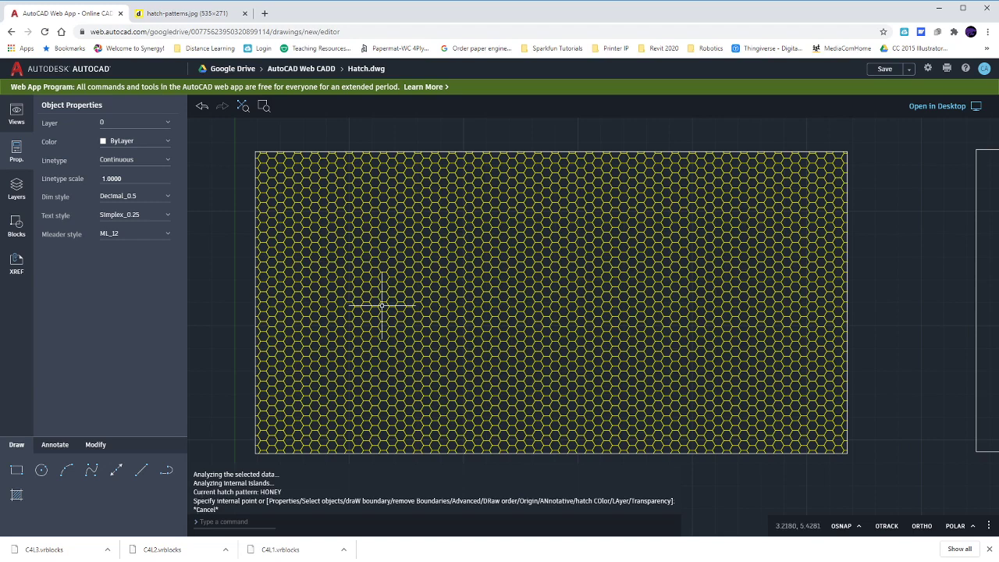
pyautogui.scroll(-2, 382, 306)
pyautogui.moveTo(575, 297); pyautogui.dragTo(364, 286, button='middle')
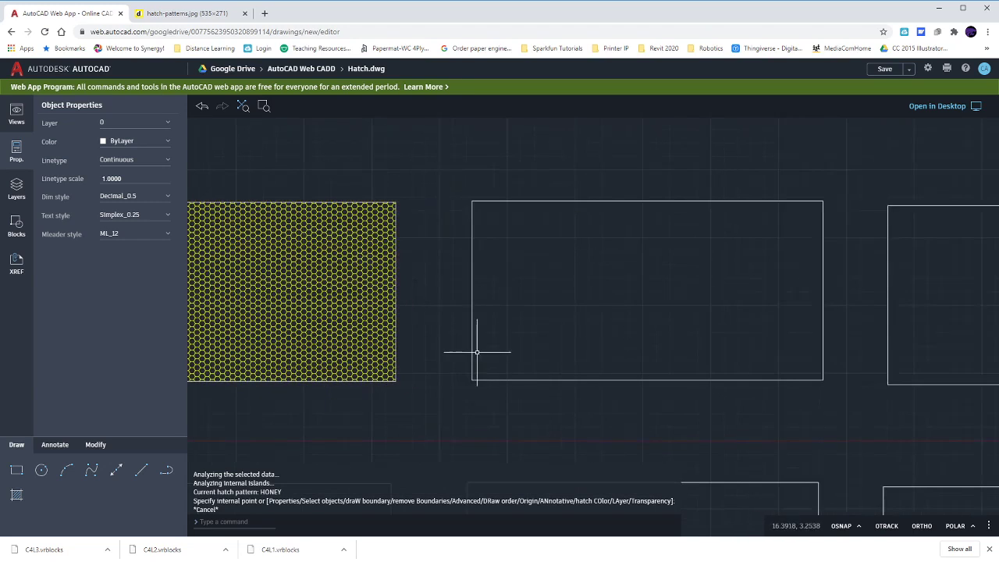
# Hatch the middle rectangle of the upper row with the STARS pattern at scale 1 and angle 0
pyautogui.click(18, 498)
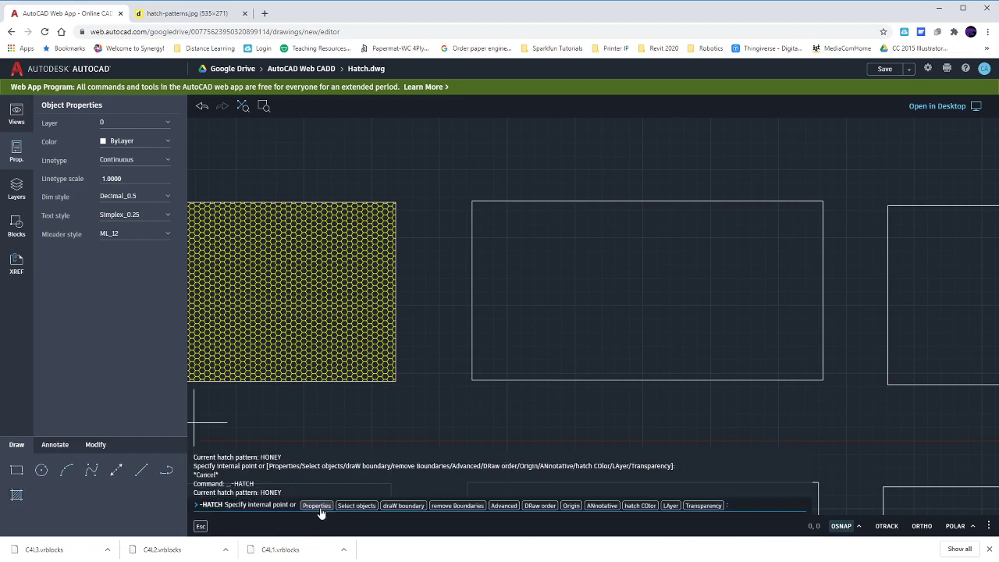
pyautogui.click(318, 506)
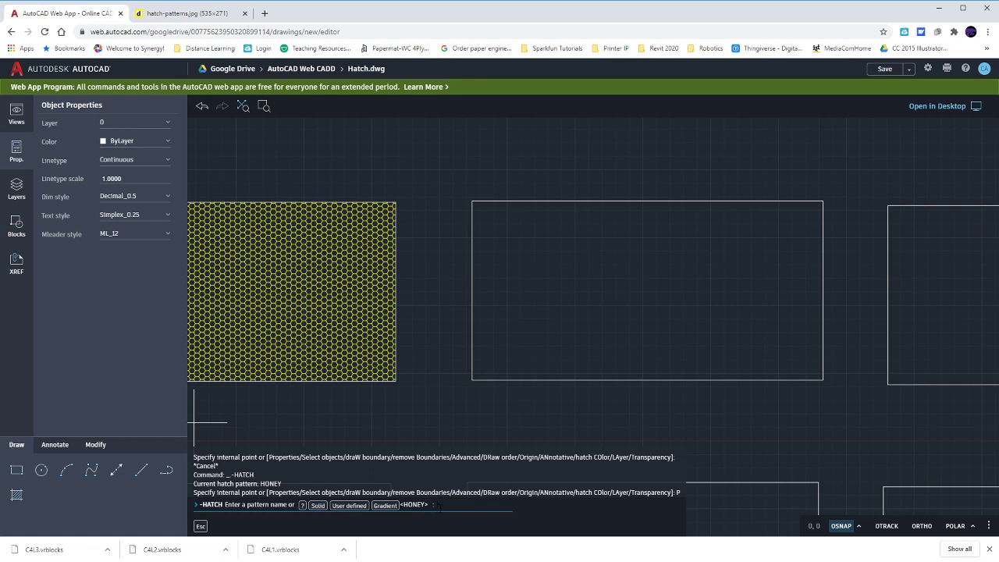
pyautogui.write('stars')
pyautogui.press('Return')
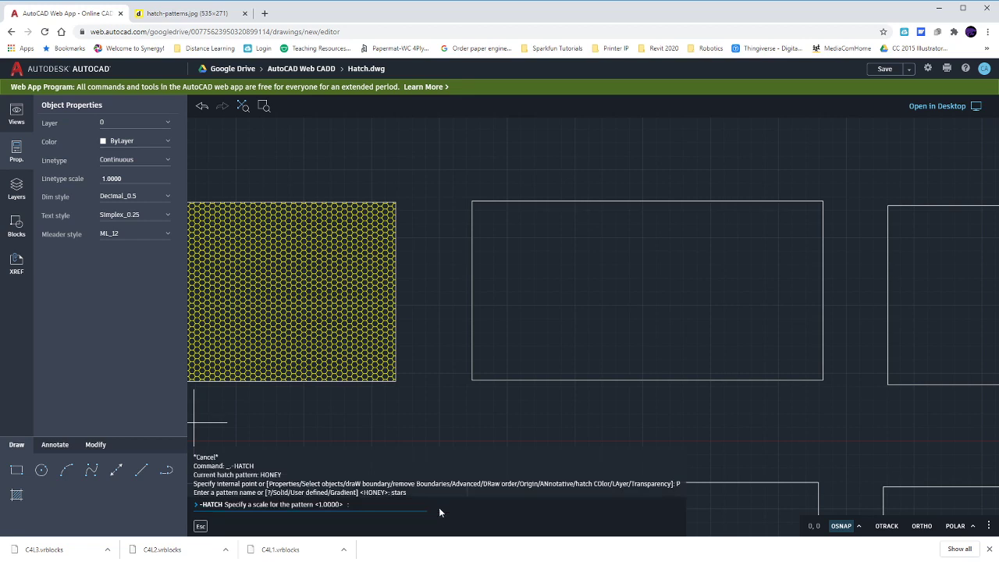
pyautogui.press('Return')
pyautogui.press('Return')
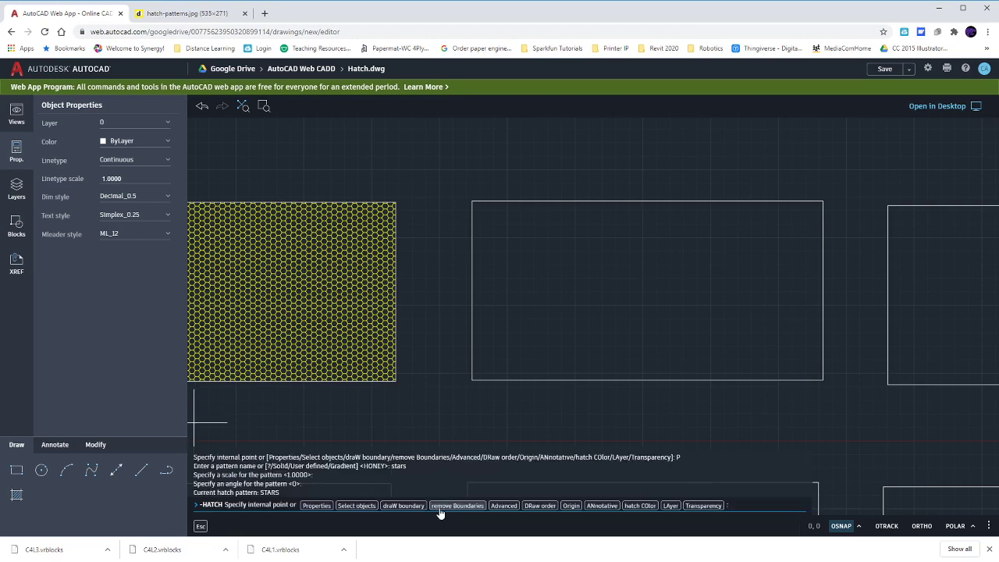
pyautogui.click(553, 309)
pyautogui.click(554, 303)
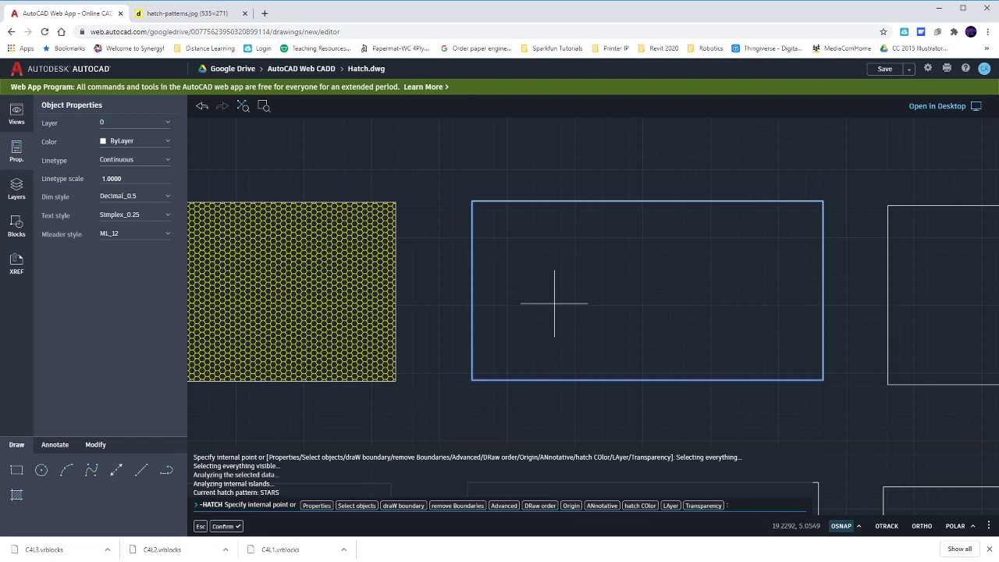
pyautogui.press('Return')
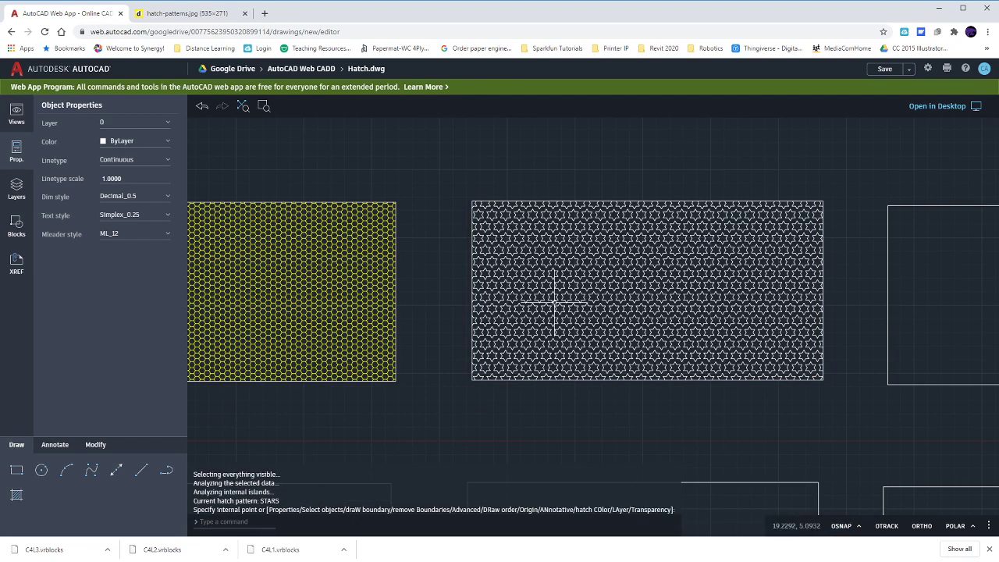
# Change the color of the STARS hatch in the middle upper rectangle to Red
pyautogui.click(551, 289)
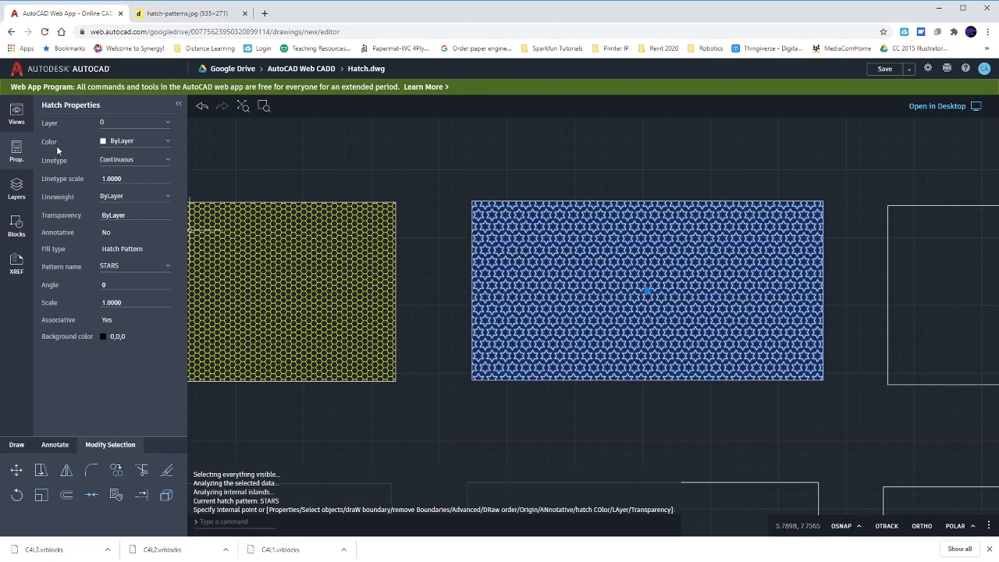
pyautogui.click(132, 141)
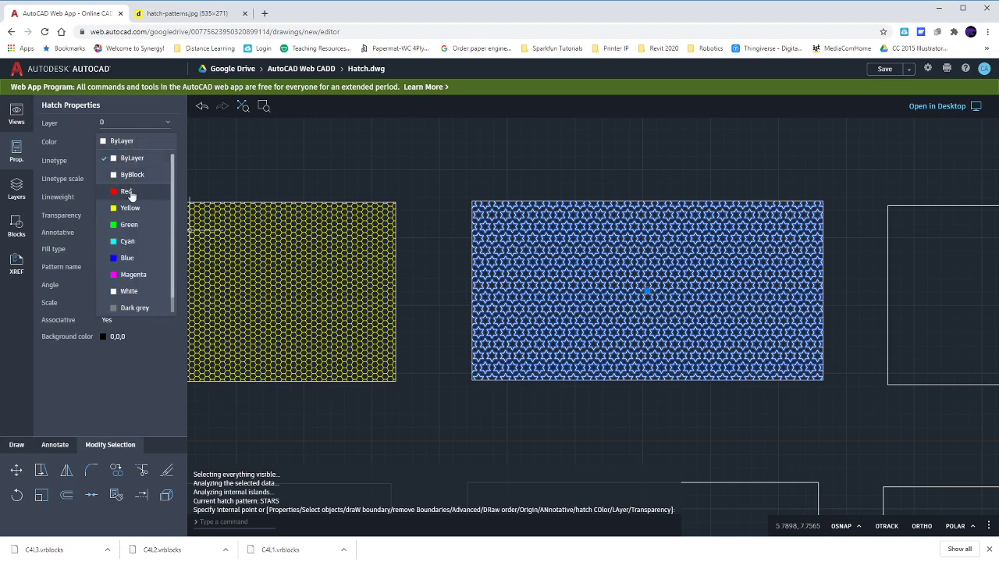
pyautogui.click(130, 196)
pyautogui.press('Escape')
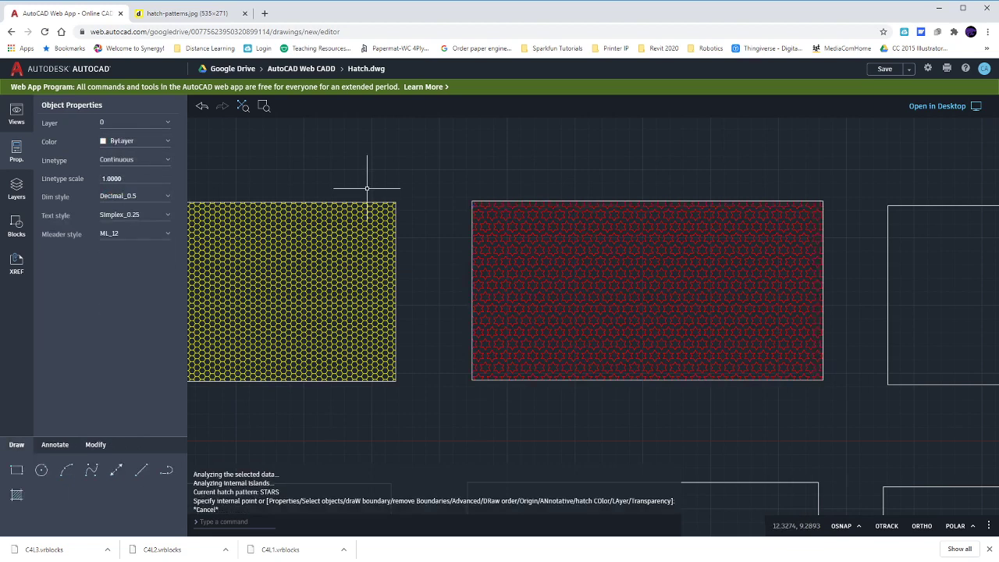
# Hatch the third rectangle of the upper row with the ESCHER pattern at scale 1 and angle 0
pyautogui.scroll(-4, 409, 291)
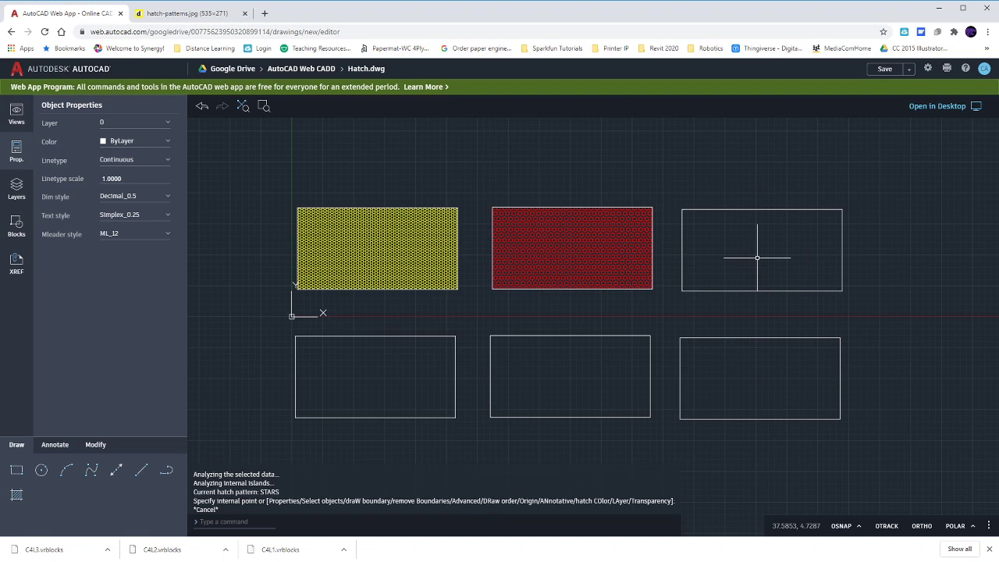
pyautogui.click(16, 494)
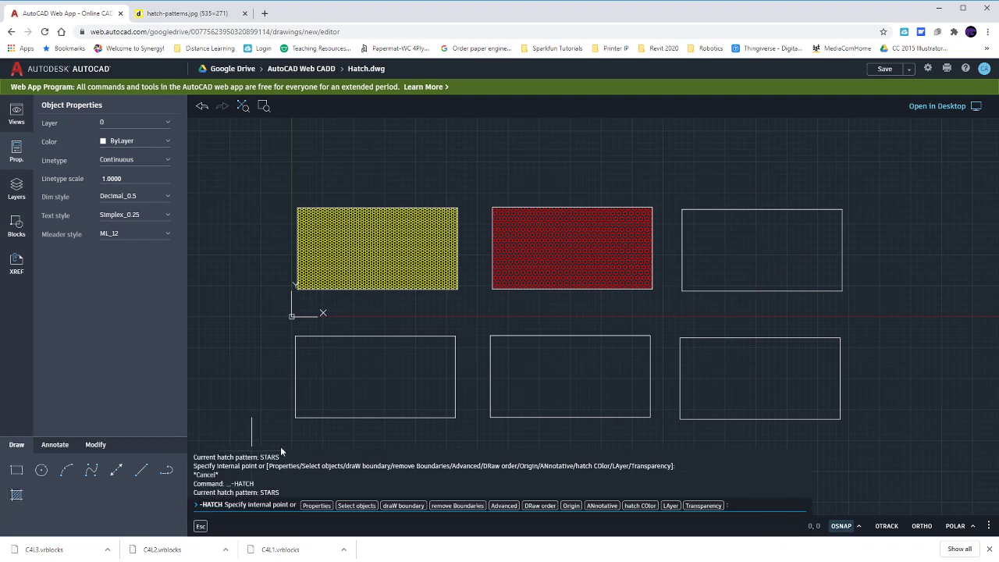
pyautogui.click(316, 505)
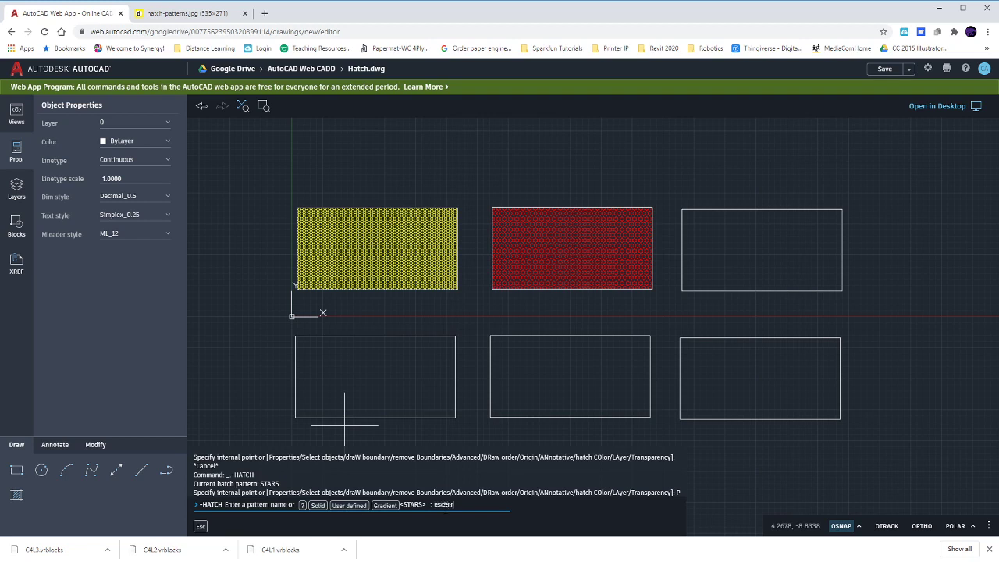
pyautogui.press('Return')
pyautogui.press('Return')
pyautogui.press('Return')
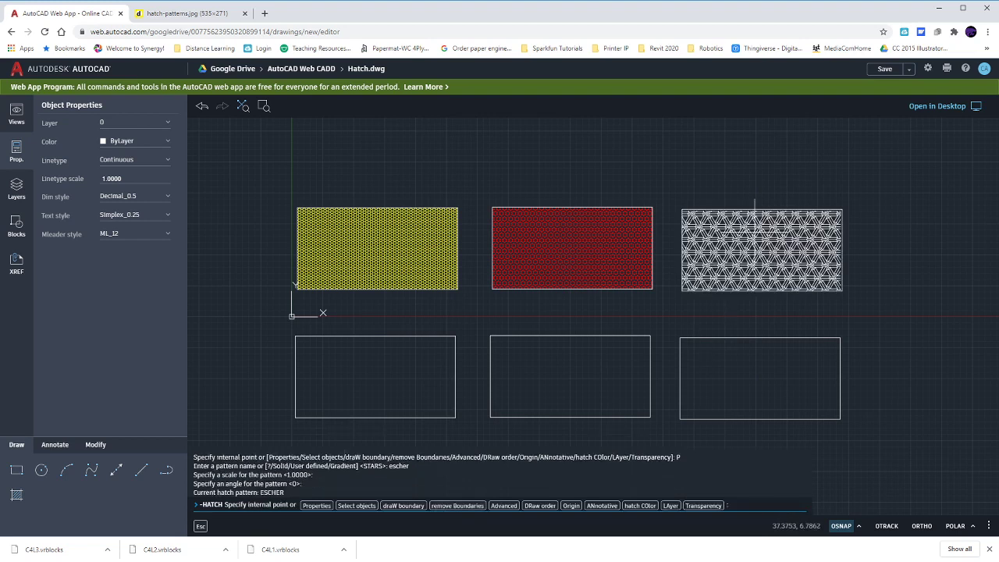
pyautogui.click(754, 232)
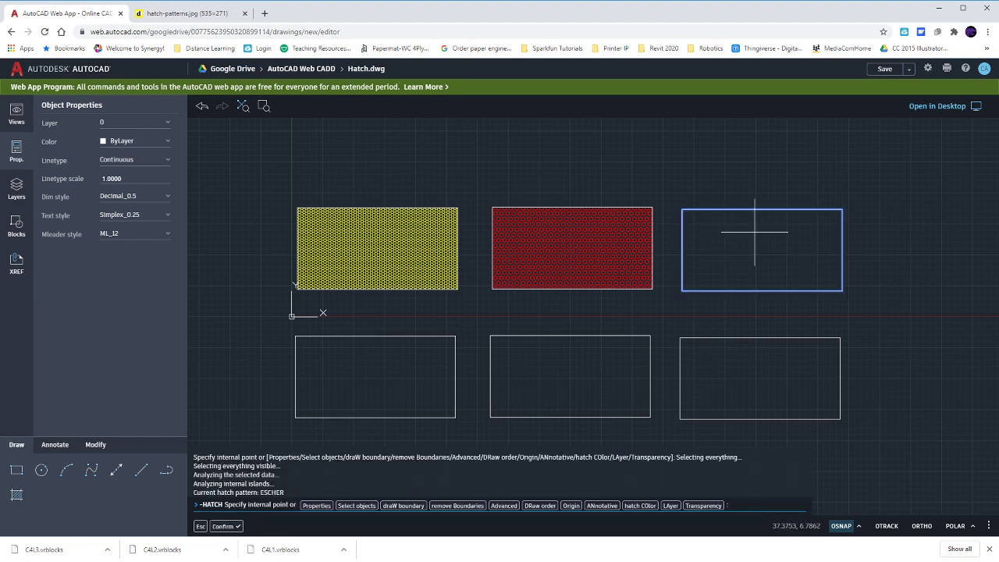
pyautogui.press('Return')
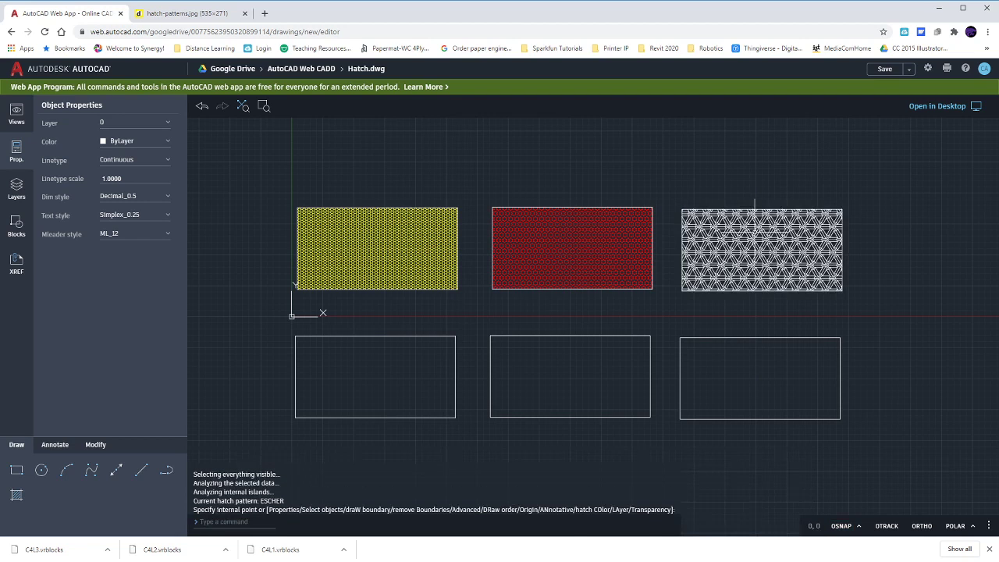
# Change the color of the ESCHER hatch in the third upper rectangle to Blue and check the pattern up close
pyautogui.click(133, 142)
pyautogui.click(133, 257)
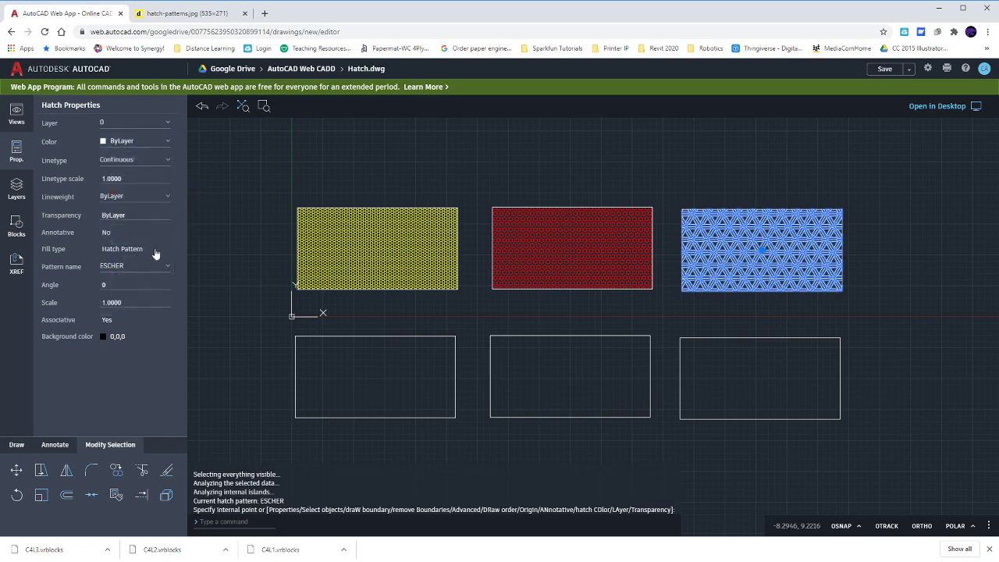
pyautogui.press('Escape')
pyautogui.scroll(6, 761, 253)
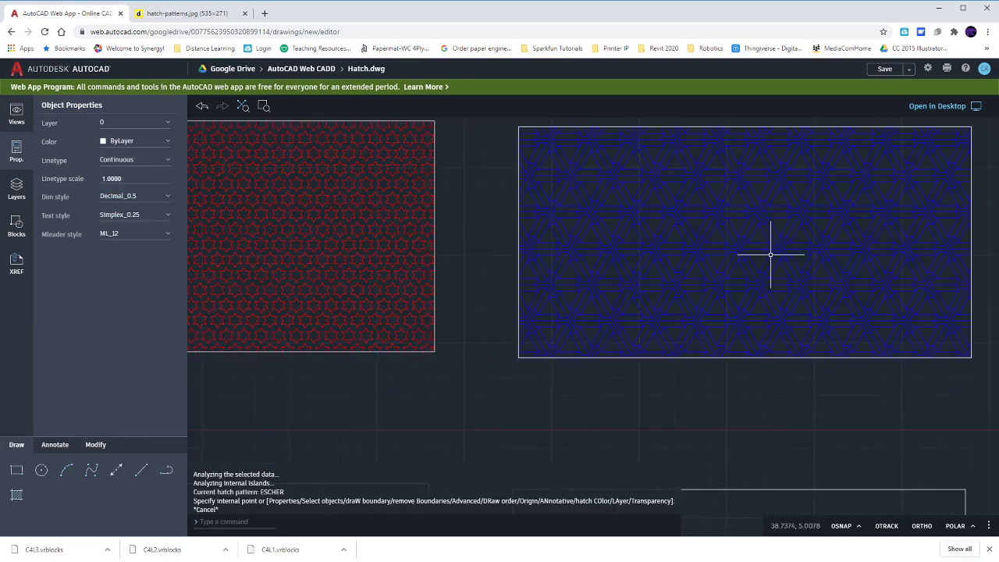
pyautogui.scroll(3, 664, 276)
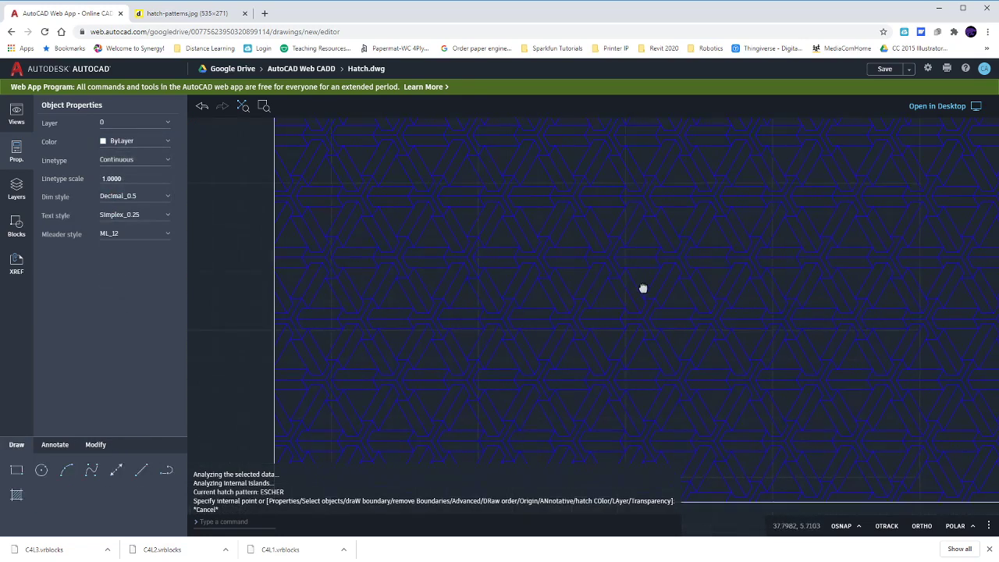
pyautogui.moveTo(647, 277); pyautogui.dragTo(625, 291, button='middle')
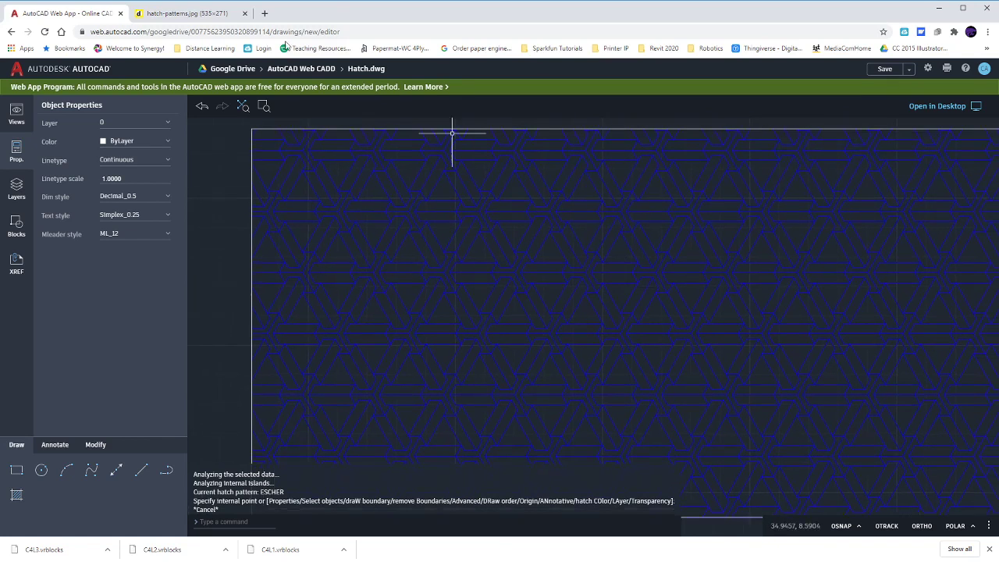
# Open a new browser tab and search Google for "mc escher"
pyautogui.click(265, 13)
pyautogui.click(451, 225)
pyautogui.write('escher')
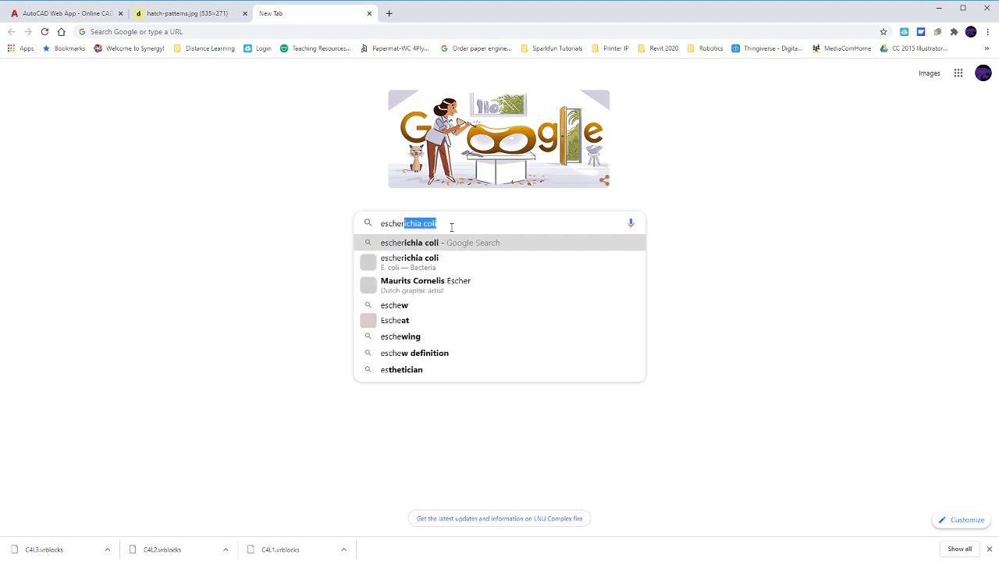
pyautogui.press('Return')
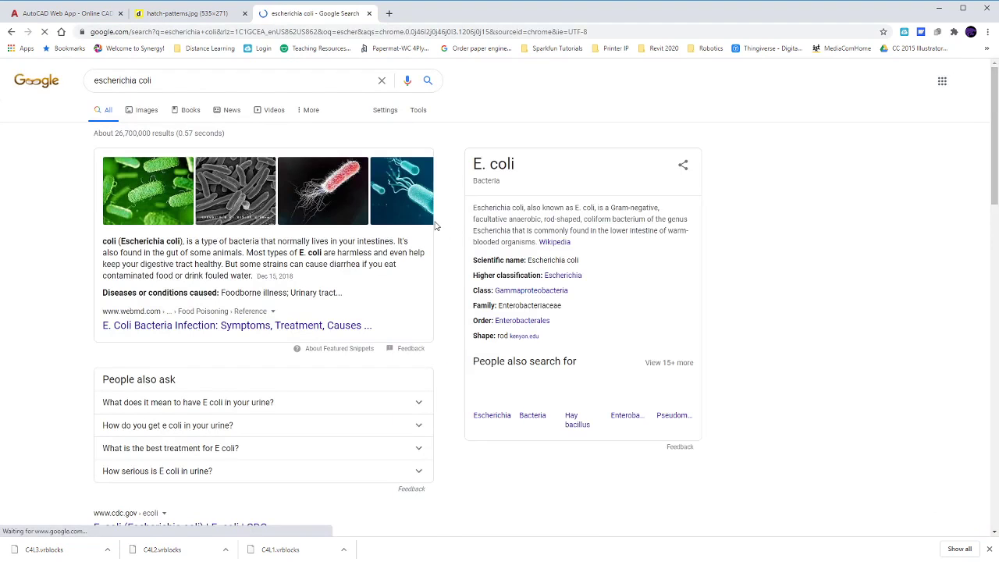
pyautogui.moveTo(152, 81); pyautogui.dragTo(123, 84)
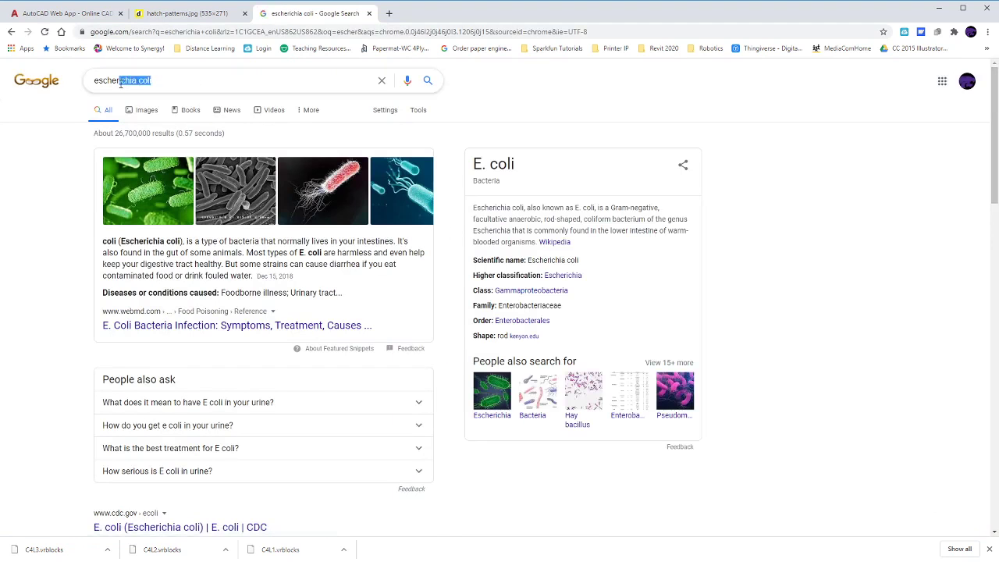
pyautogui.press('BackSpace')
pyautogui.write('mcescher')
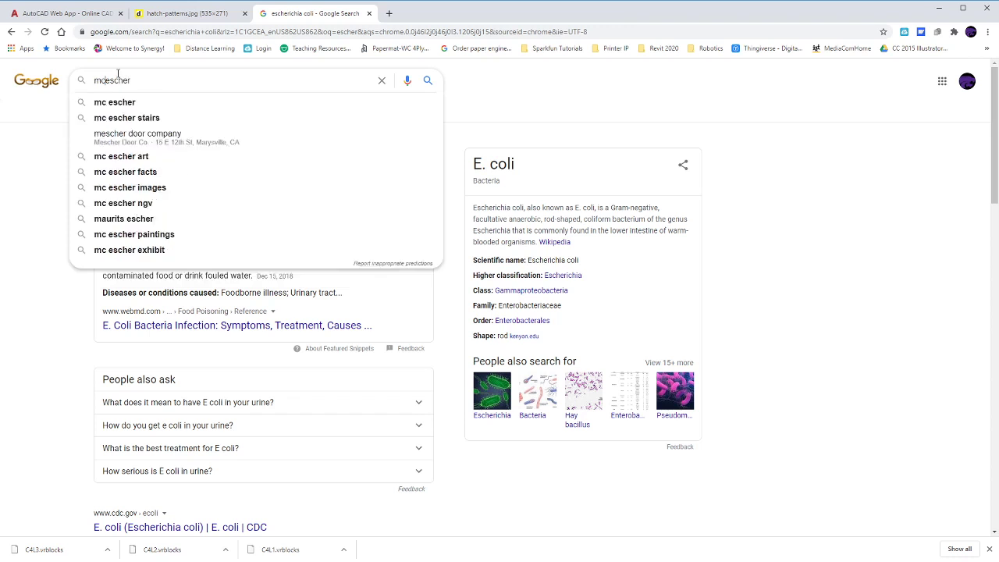
pyautogui.press('Return')
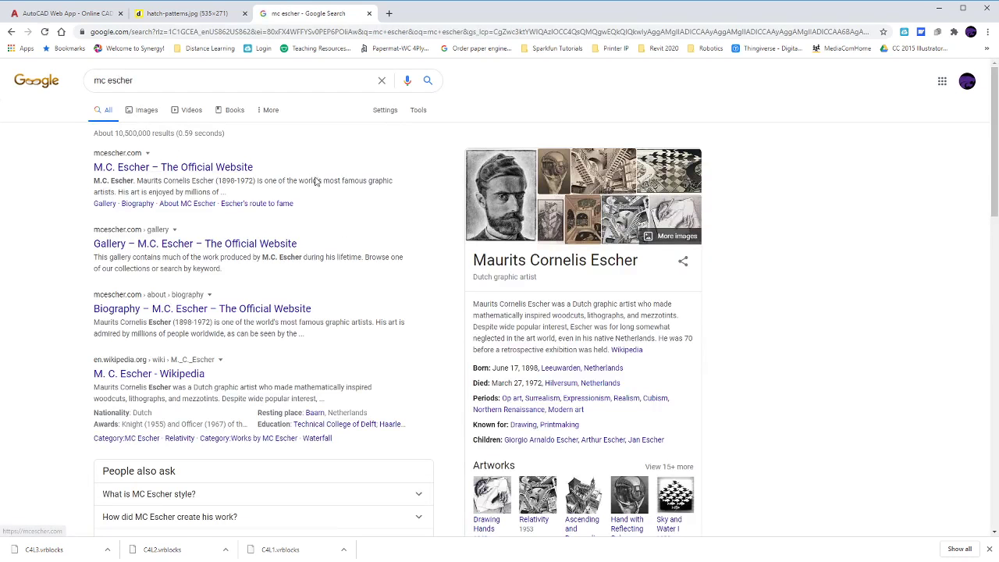
# Look through the M.C. Escher image results and enlarge the Relativity staircase artwork from Artnet
pyautogui.click(597, 172)
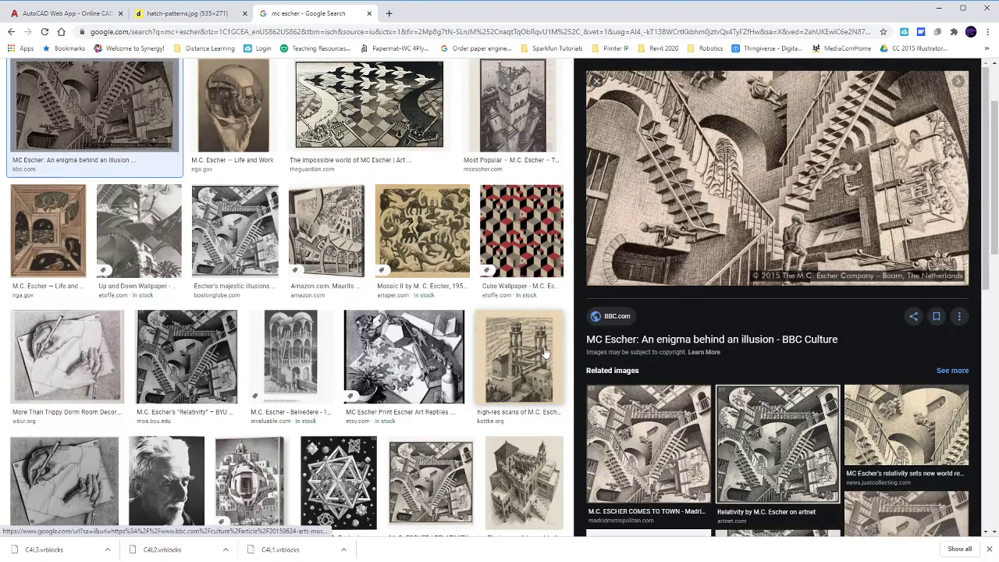
pyautogui.click(746, 435)
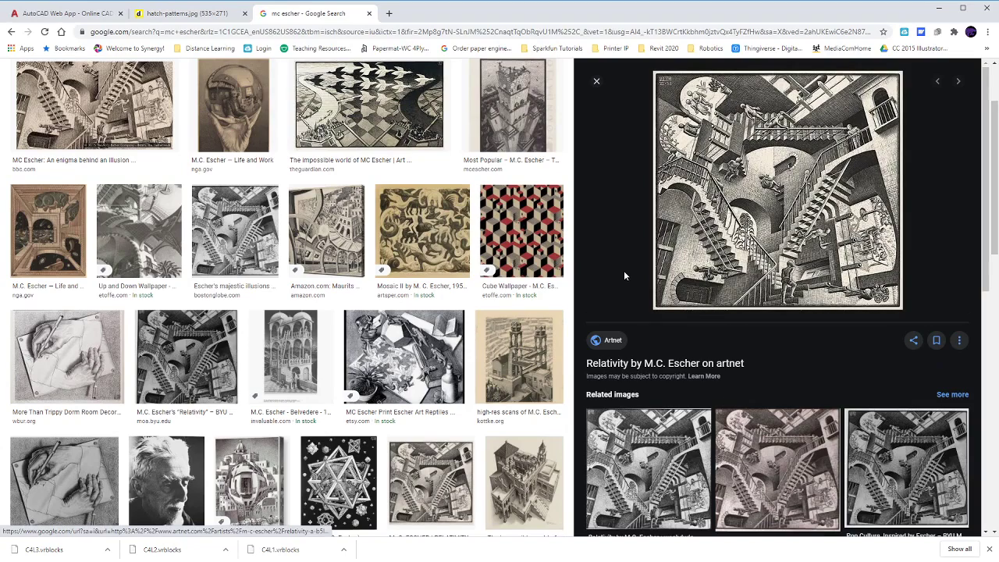
pyautogui.scroll(-10, 527, 265)
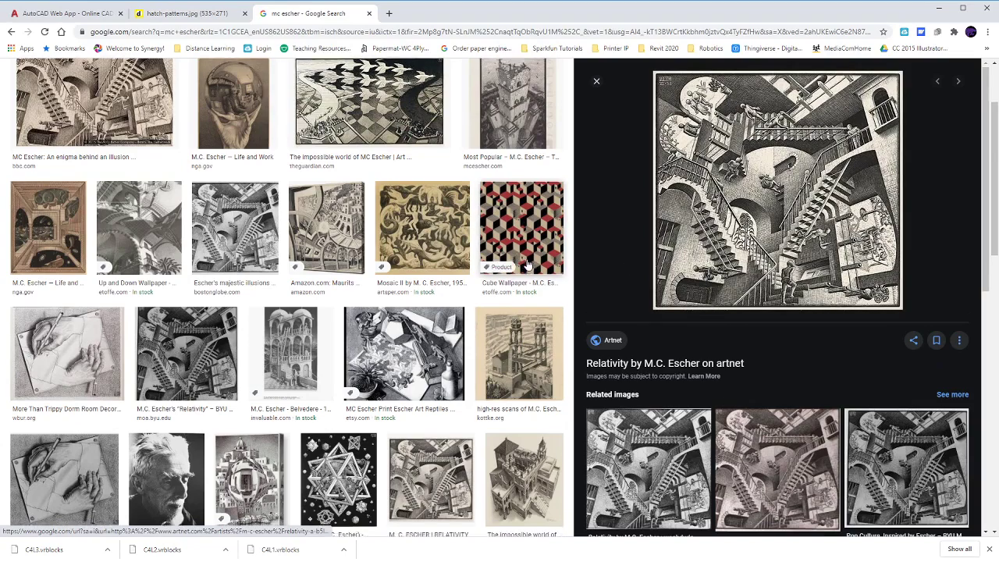
pyautogui.scroll(-3, 526, 265)
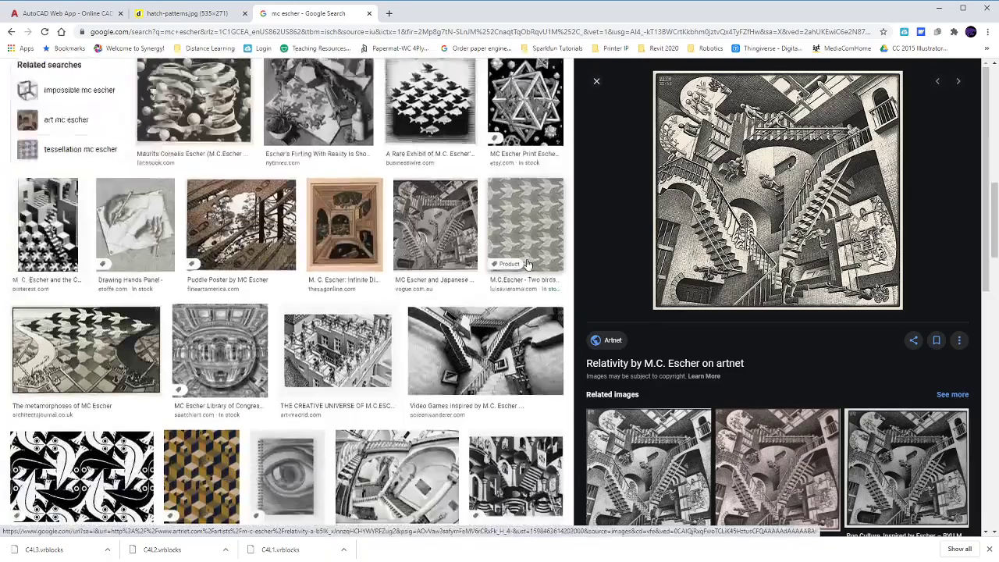
pyautogui.scroll(-10, 525, 267)
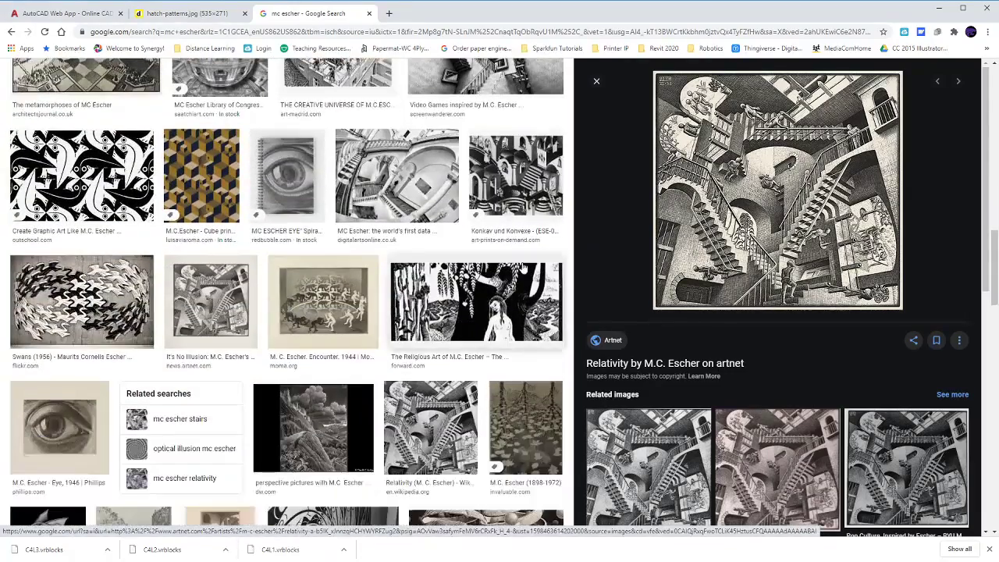
pyautogui.scroll(20, 523, 268)
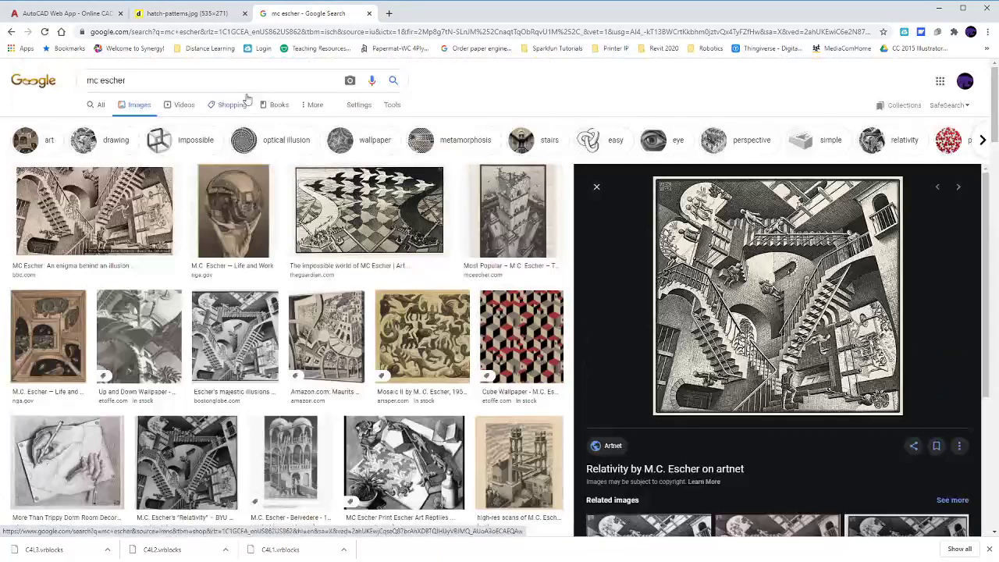
# Search the images for "mc escher water wheel" and view the Wikipedia and VisualFunHouse pictures of the Waterfall artwork
pyautogui.click(247, 80)
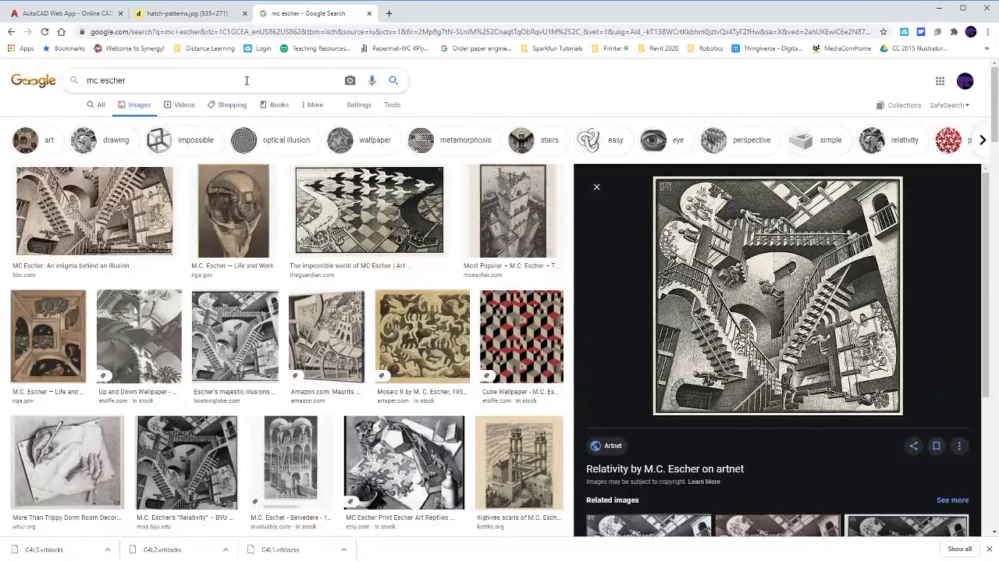
pyautogui.write('water wheel')
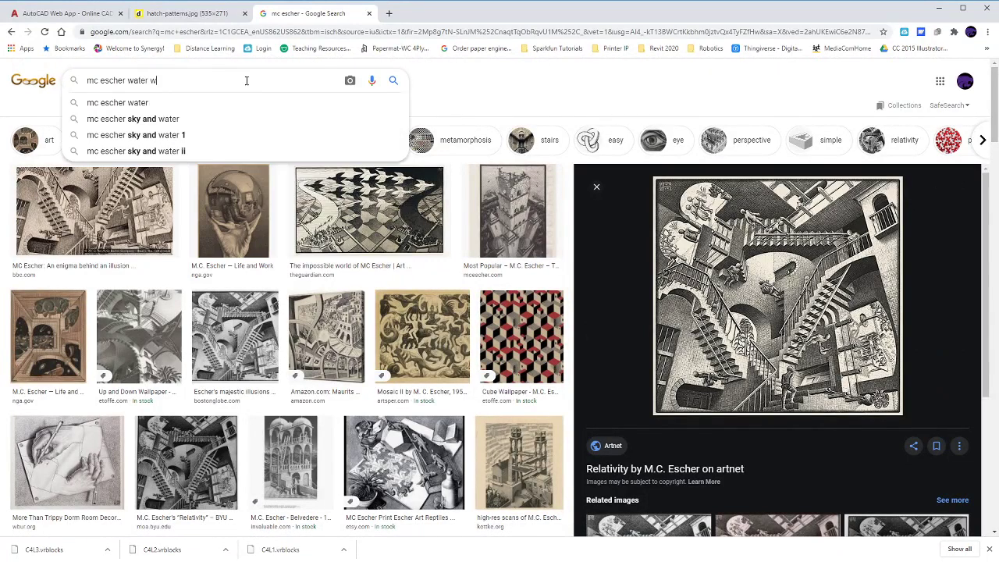
pyautogui.press('Return')
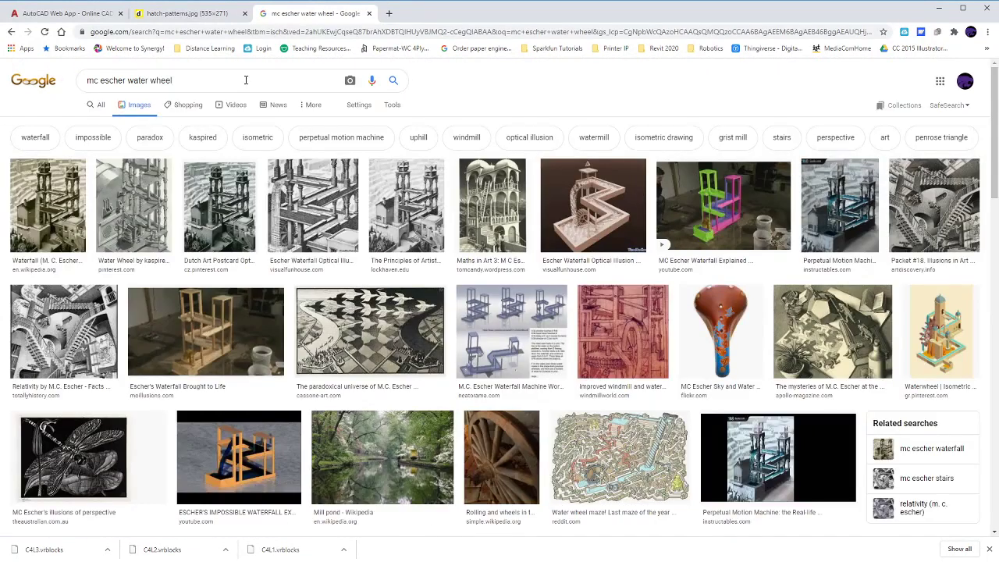
pyautogui.click(68, 210)
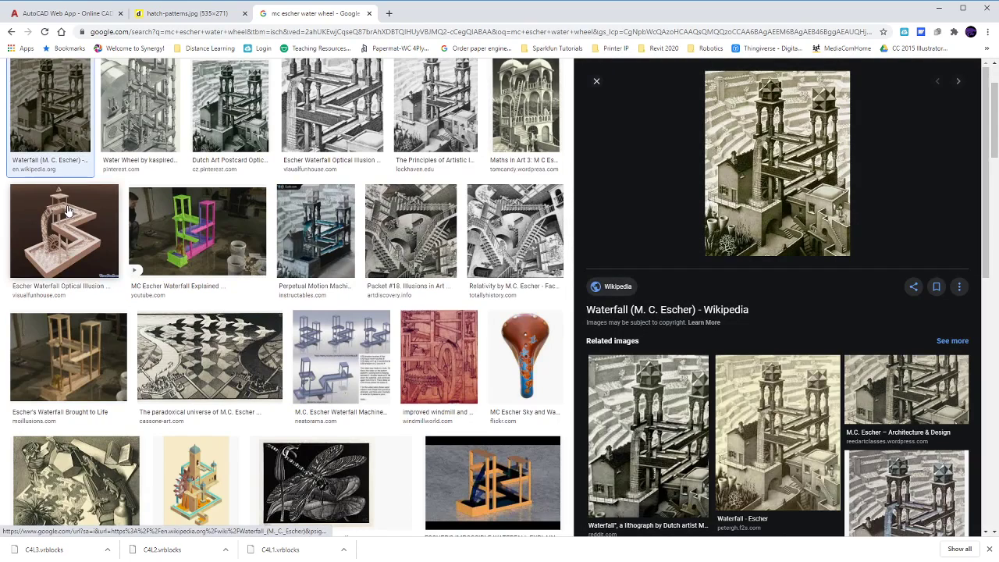
pyautogui.click(312, 106)
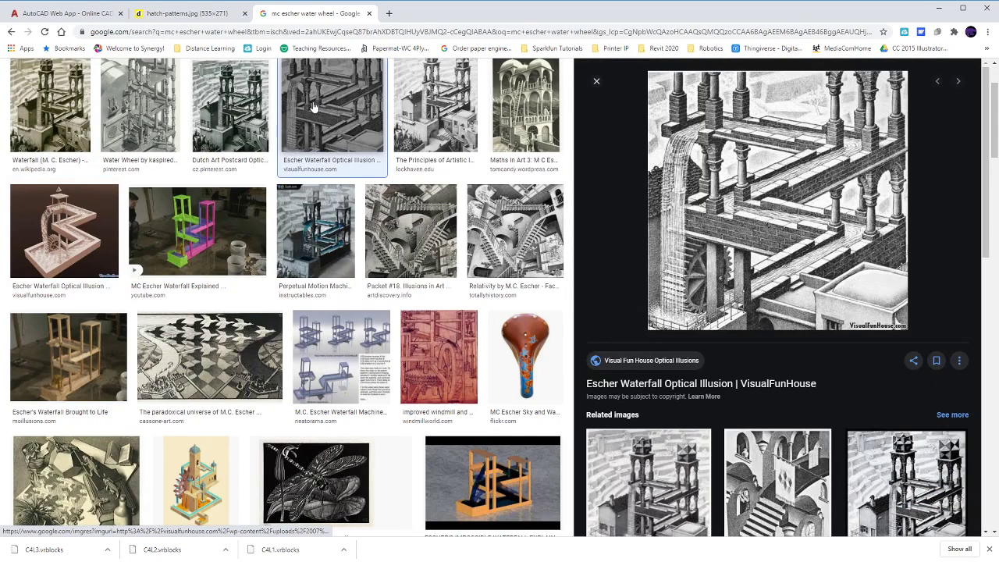
# Open the VisualFunHouse Waterfall picture in its own browser tab and view it there
pyautogui.rightClick(779, 212)
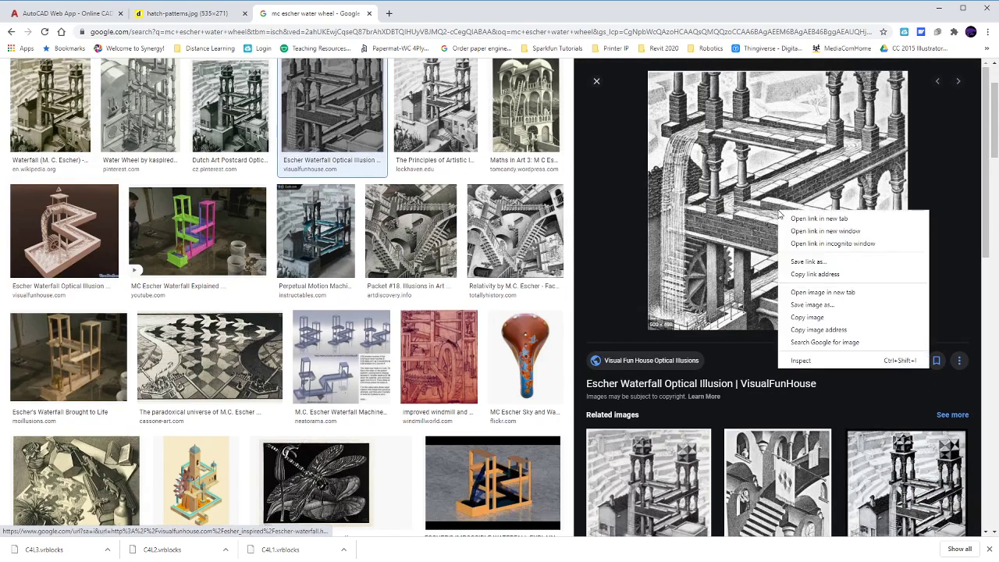
pyautogui.click(823, 292)
pyautogui.click(408, 16)
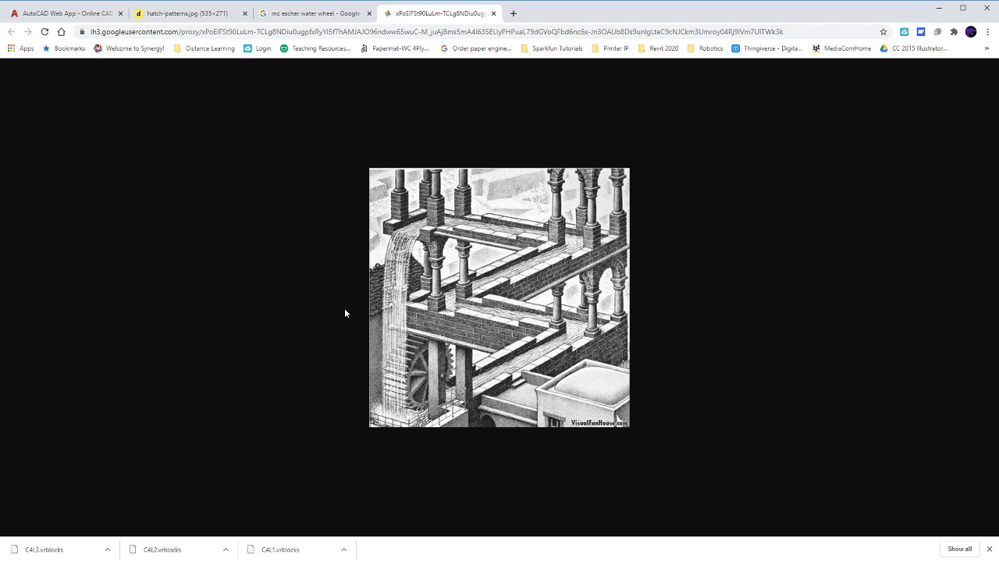
# Return to the image results, shorten the search to "mc escher" and narrow it with the "impossible" filter
pyautogui.click(308, 14)
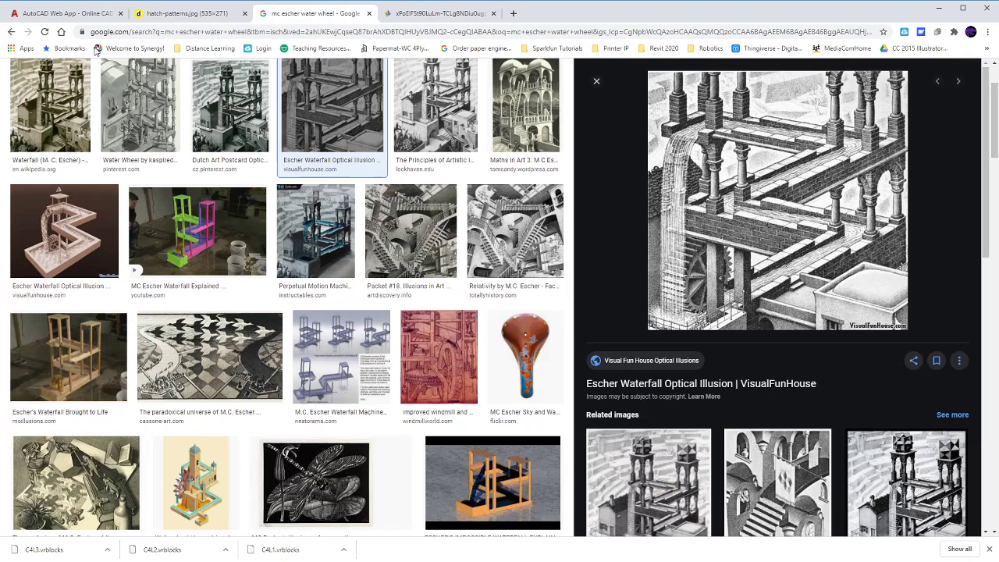
pyautogui.click(11, 31)
pyautogui.scroll(3, 164, 156)
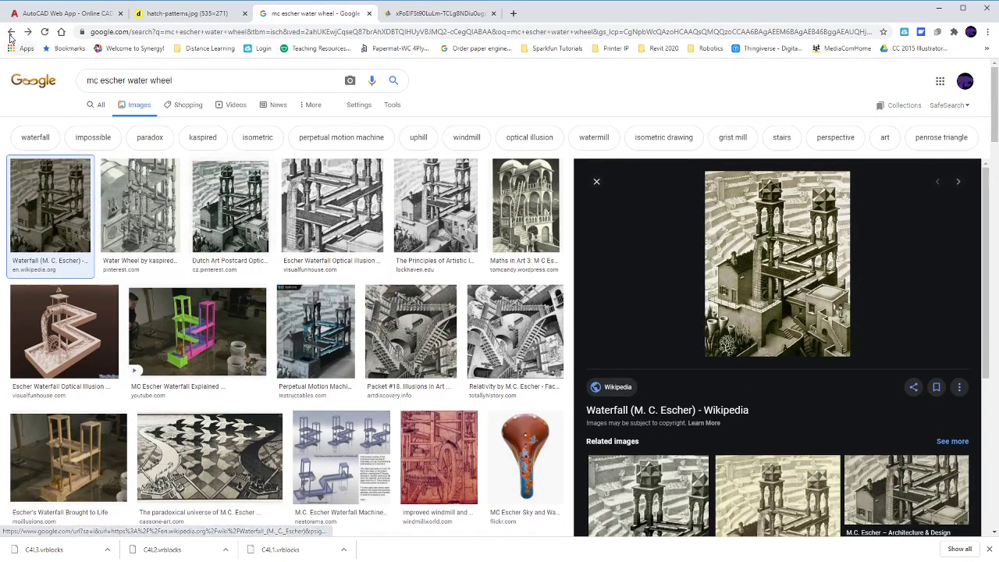
pyautogui.click(11, 33)
pyautogui.moveTo(174, 80); pyautogui.dragTo(127, 80)
pyautogui.press('BackSpace')
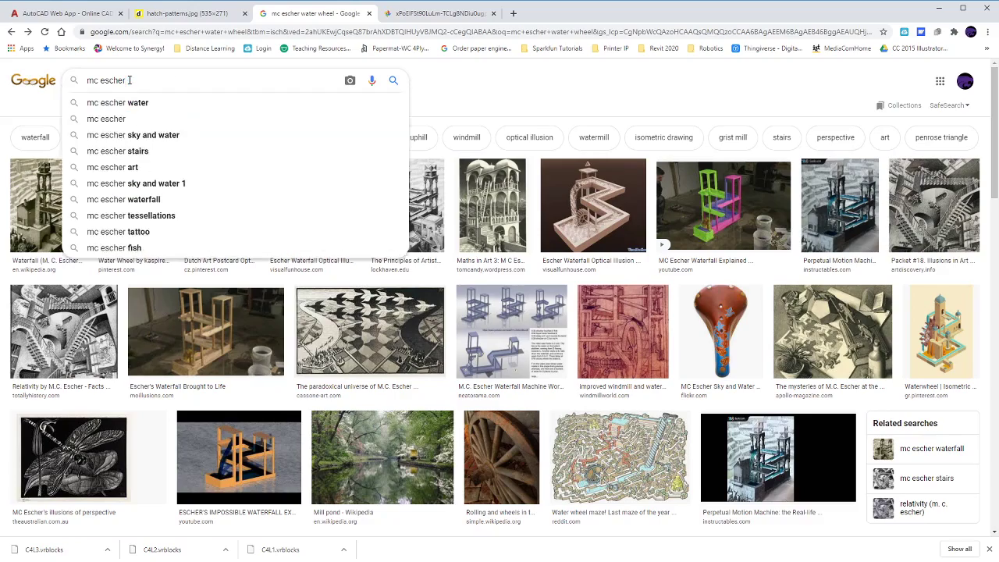
pyautogui.press('Return')
pyautogui.click(196, 142)
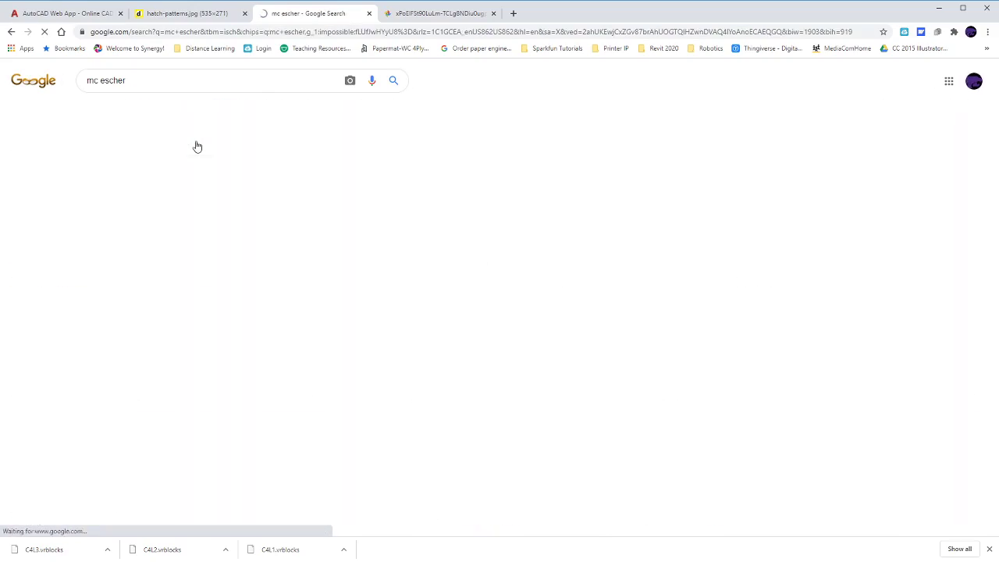
# View the enlarged previews of Escher's Impossible Cube, the Belvedere building and the hand-held reflecting sphere
pyautogui.click(154, 209)
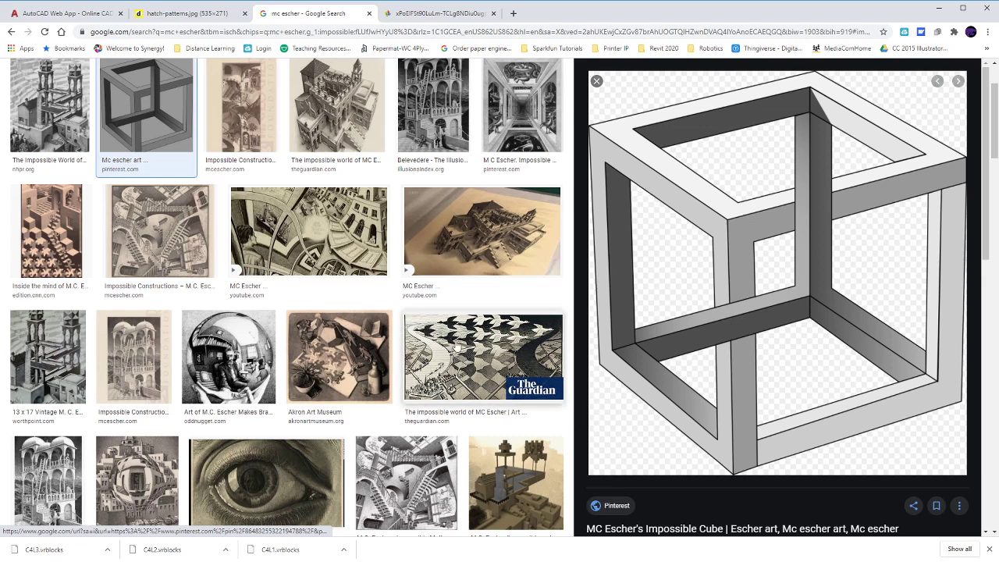
pyautogui.click(433, 110)
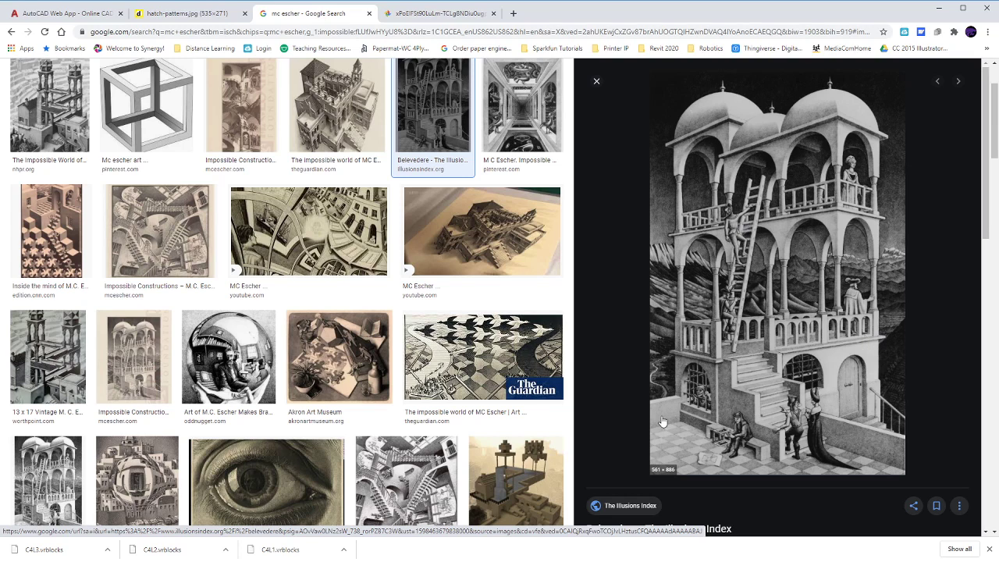
pyautogui.click(246, 337)
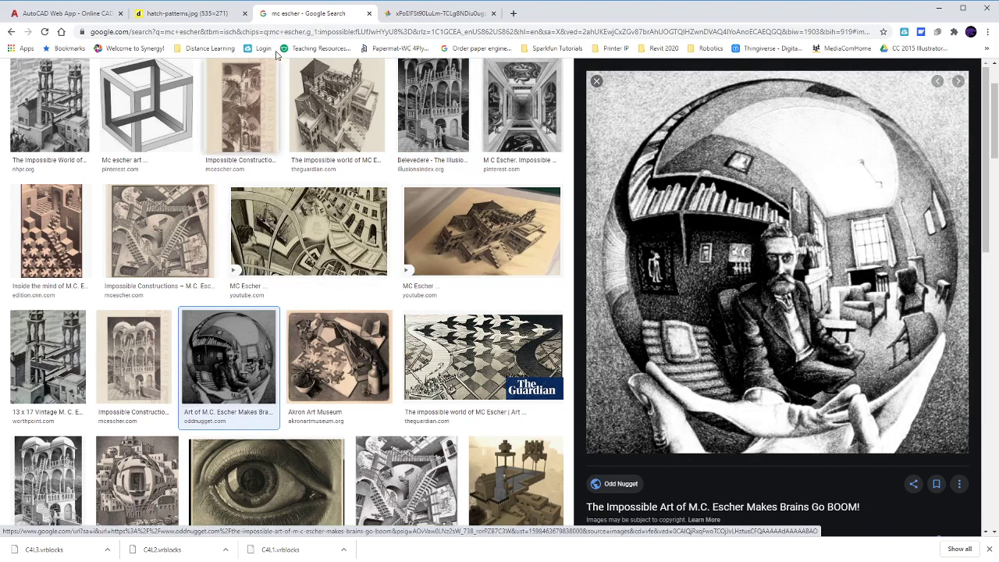
# Close the Escher search and Waterfall picture tabs and switch back to the Hatch drawing in the AutoCAD web app
pyautogui.click(370, 14)
pyautogui.click(369, 13)
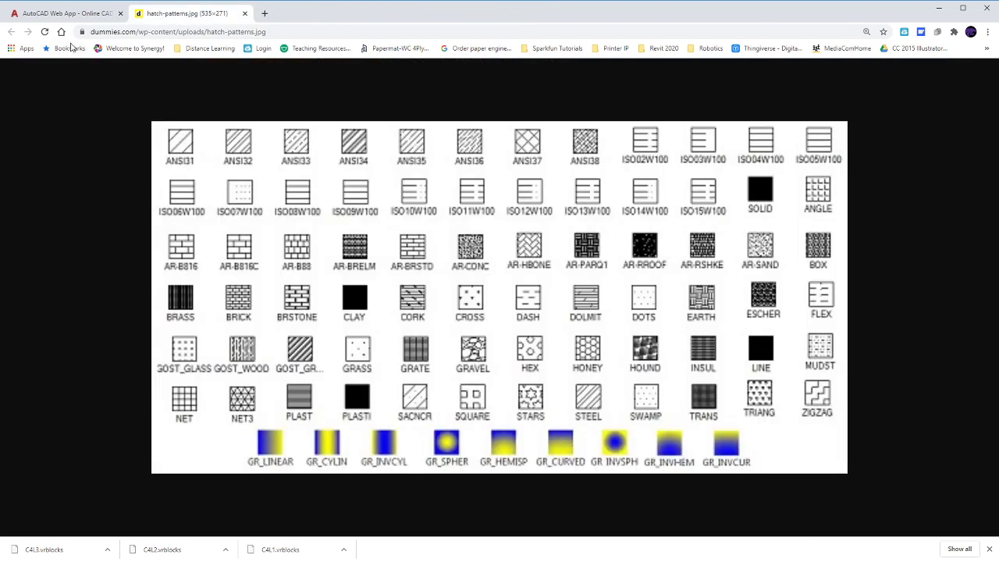
pyautogui.click(67, 14)
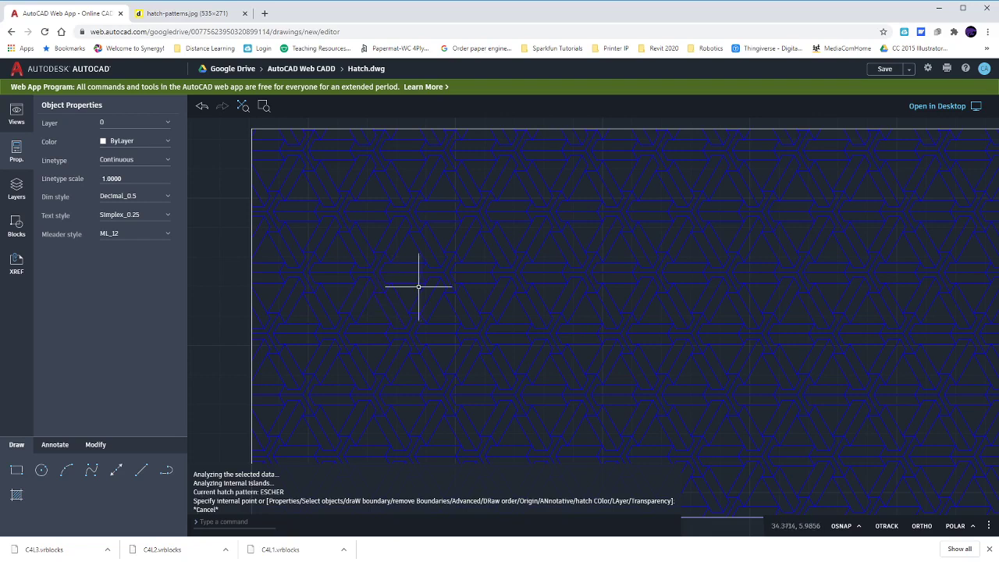
# Start a hatch for the lower row of rectangles with the GRAVEL pattern at scale 1.0000 and angle 0
pyautogui.write('z')
pyautogui.press('Return')
pyautogui.write('a')
pyautogui.press('Return')
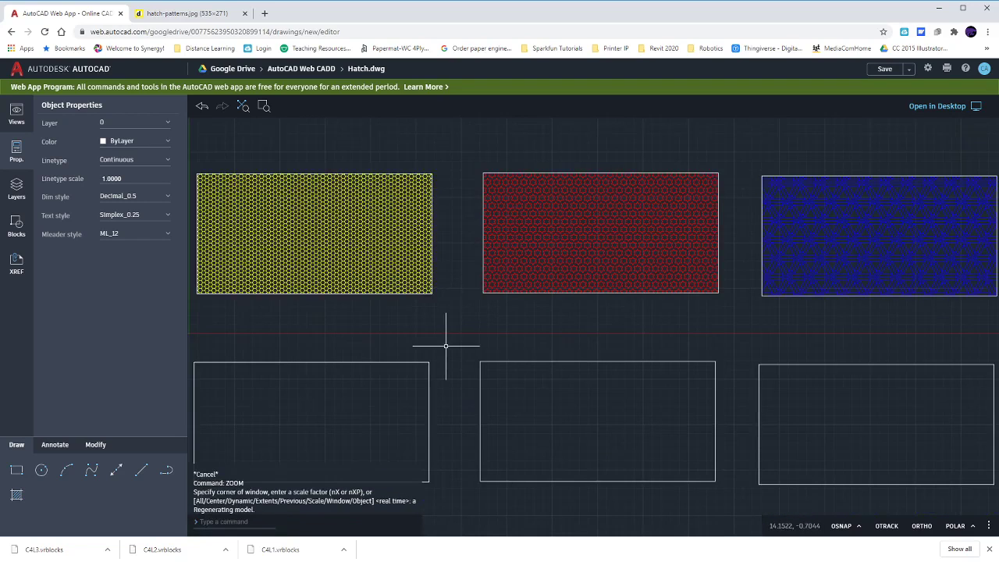
pyautogui.moveTo(446, 341); pyautogui.dragTo(578, 248, button='middle')
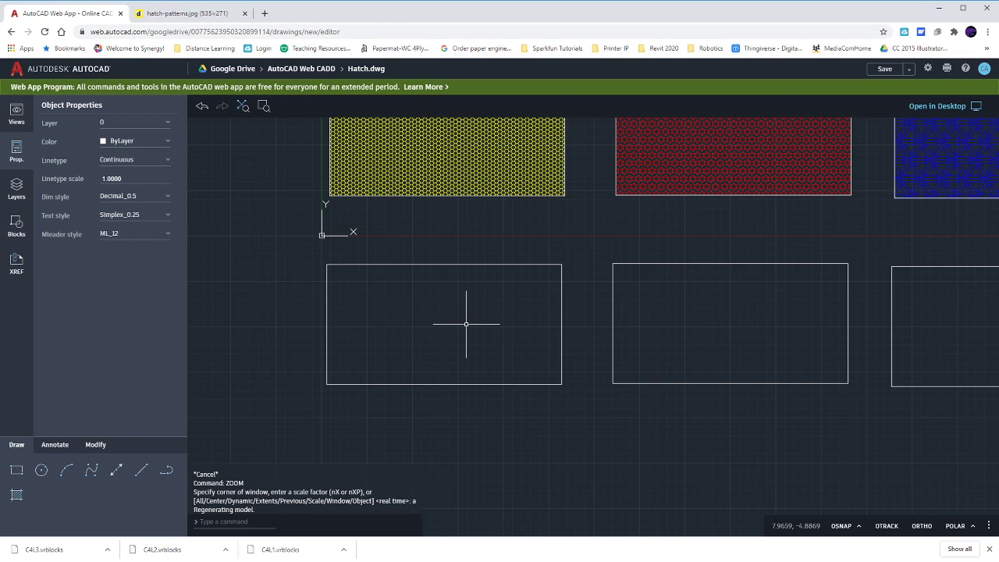
pyautogui.click(16, 494)
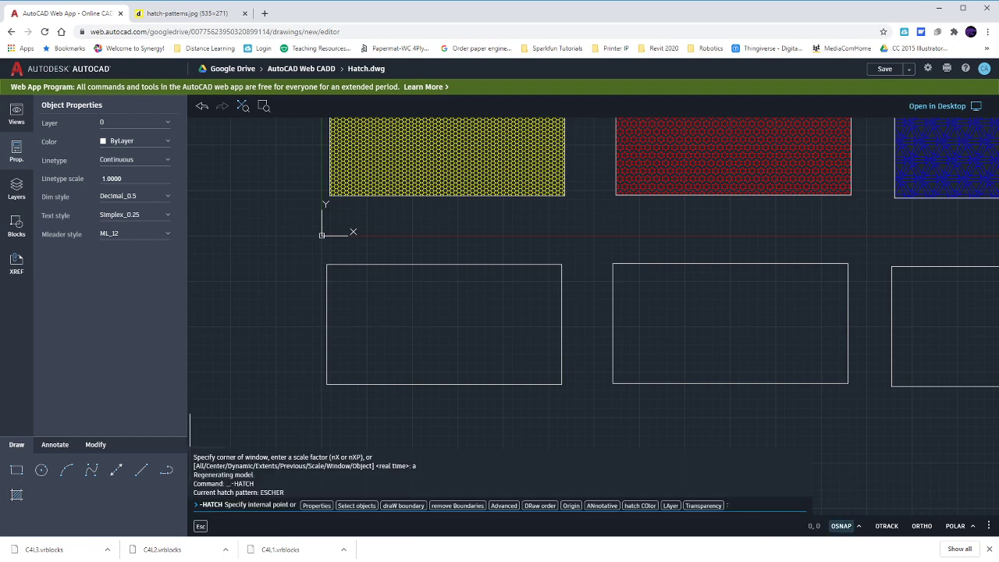
pyautogui.click(317, 506)
pyautogui.write('gravel')
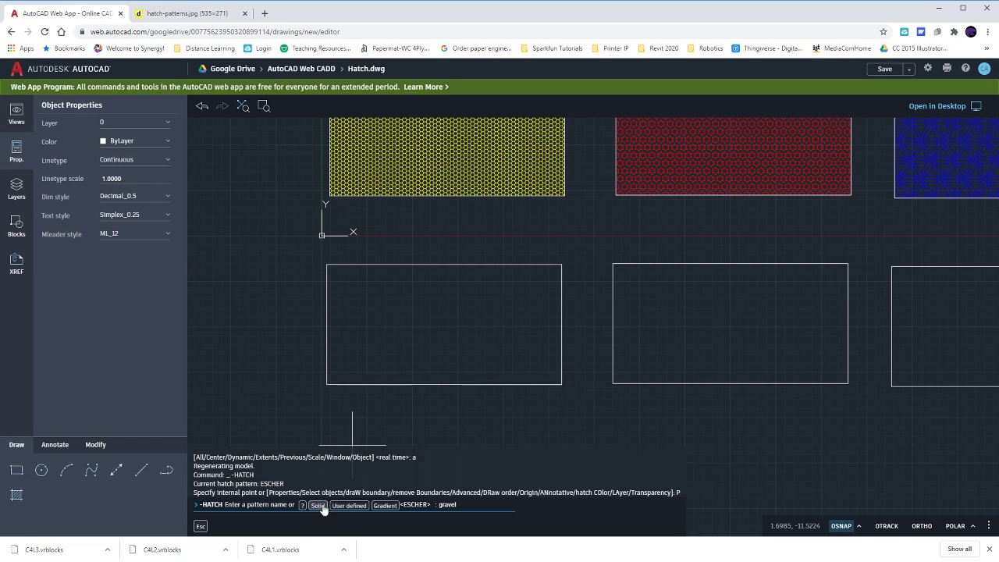
pyautogui.press('Return')
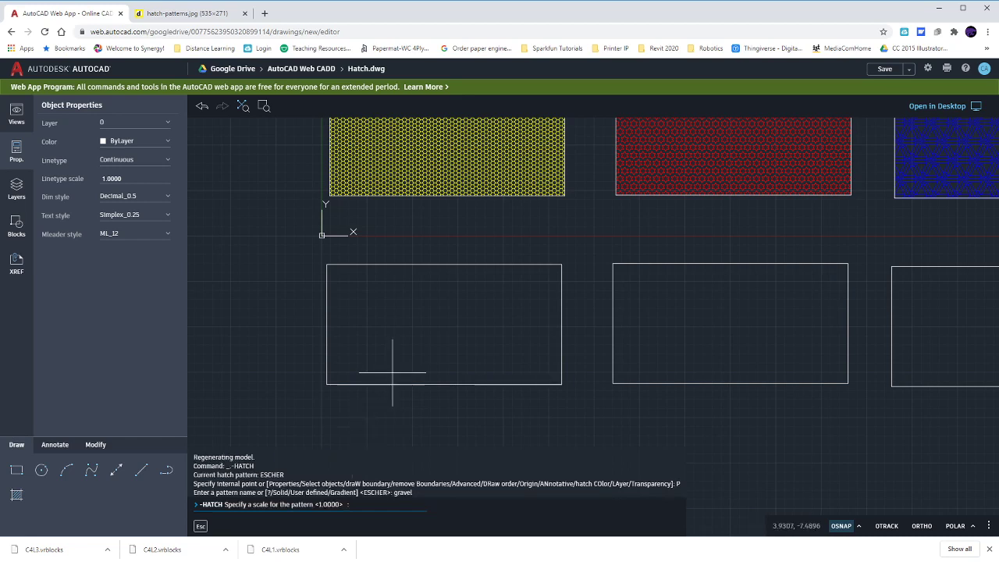
pyautogui.click(394, 339)
pyautogui.press('Return')
pyautogui.press('Return')
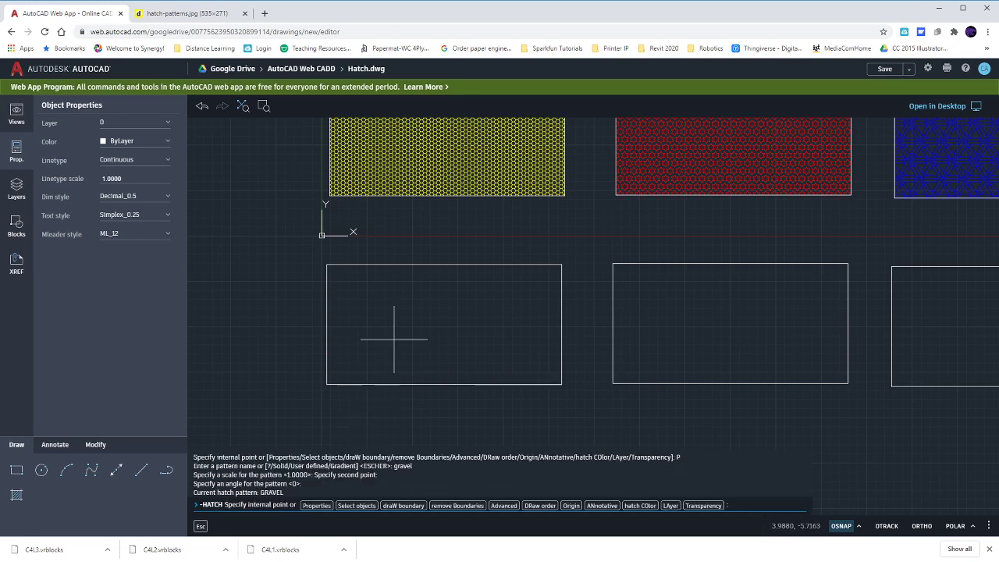
# Fill the first lower rectangle with the GRAVEL hatch and end the command
pyautogui.click(394, 339)
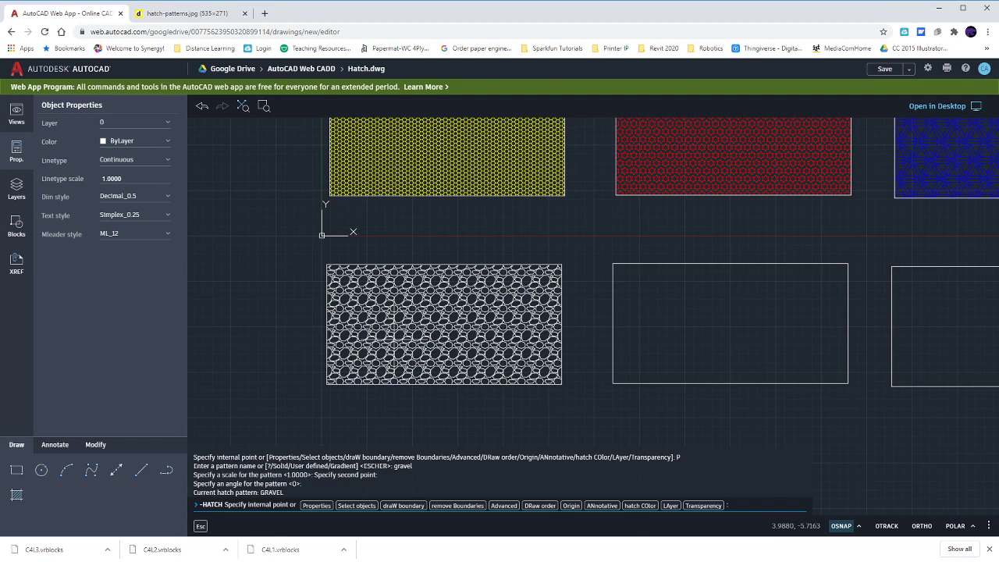
pyautogui.press('Escape')
pyautogui.press('Return')
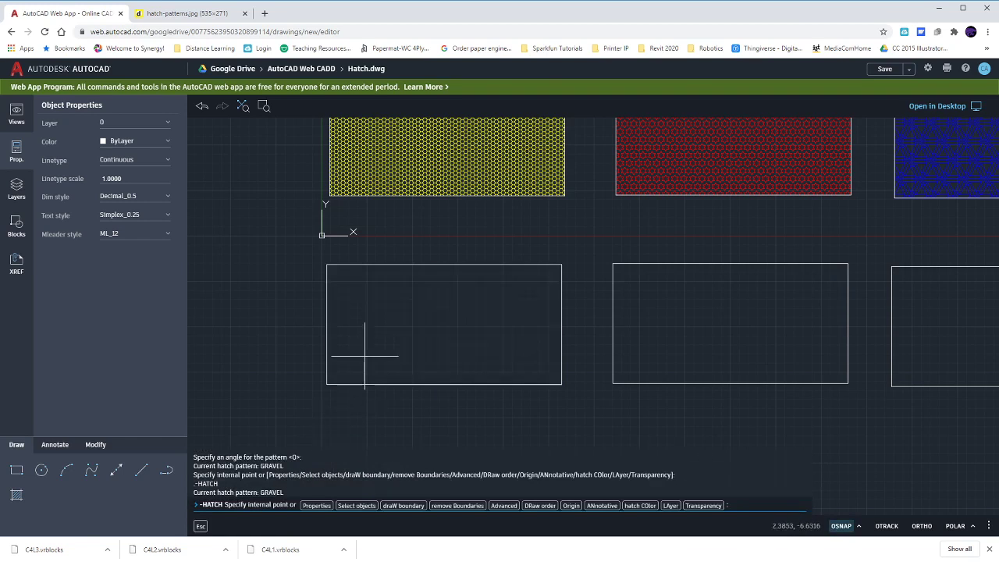
pyautogui.click(365, 356)
pyautogui.press('Escape')
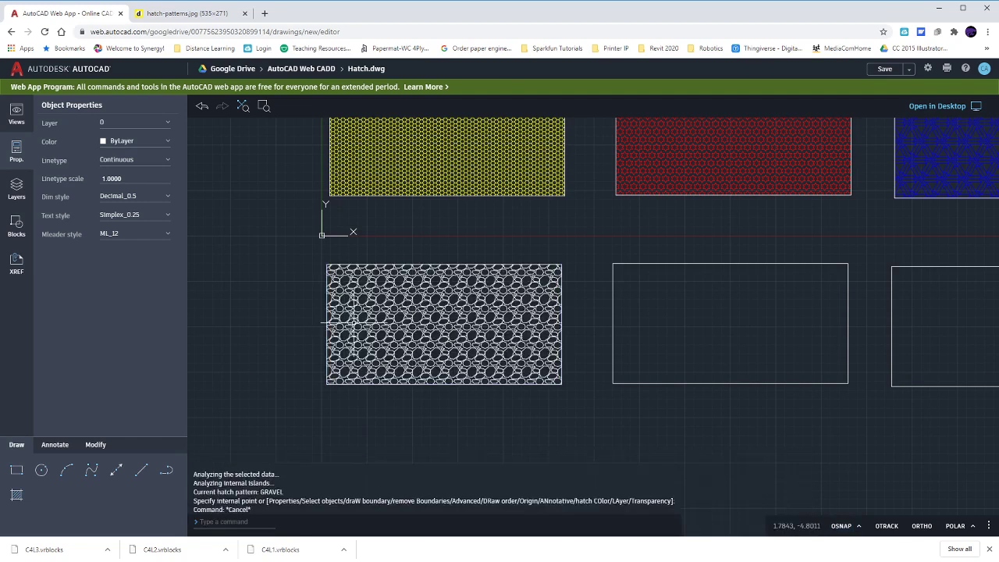
# Change the color of the GRAVEL hatch in the first lower rectangle to Grey and deselect it
pyautogui.click(354, 316)
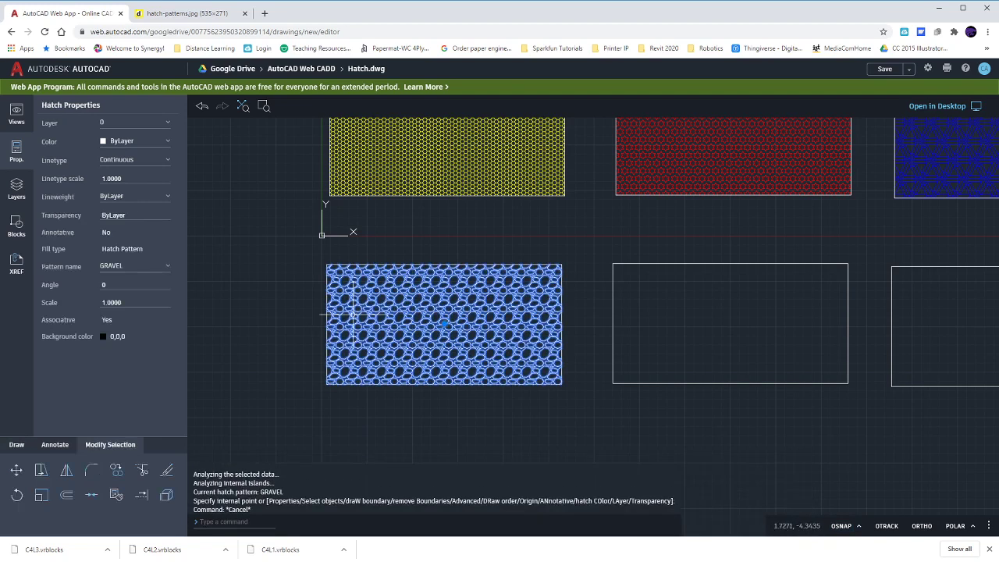
pyautogui.click(156, 145)
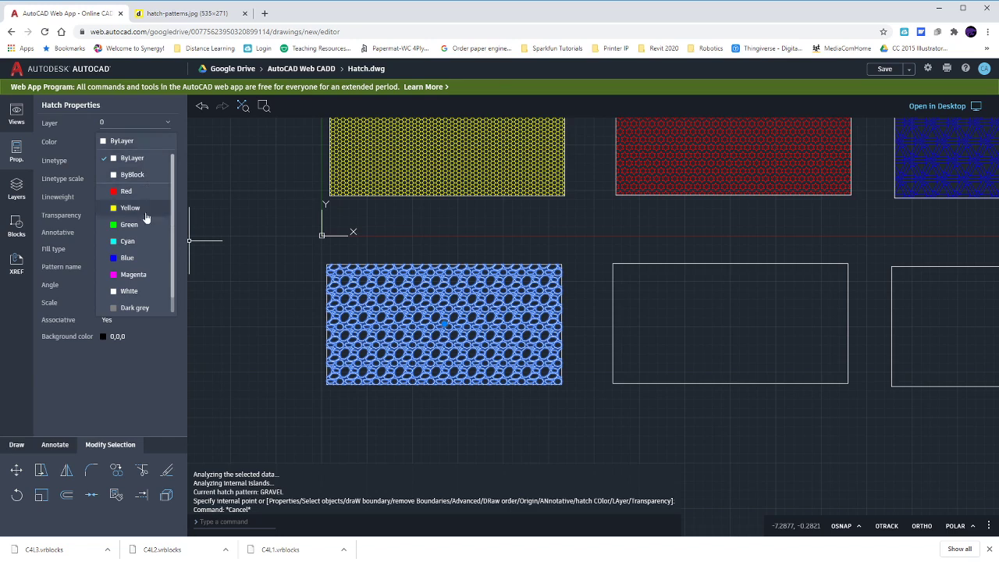
pyautogui.scroll(-1, 174, 281)
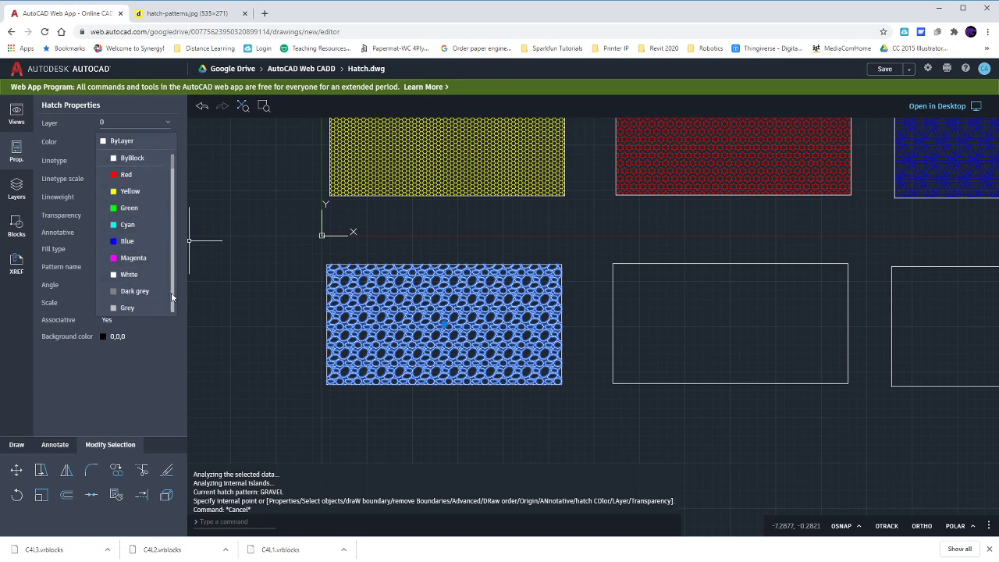
pyautogui.click(130, 308)
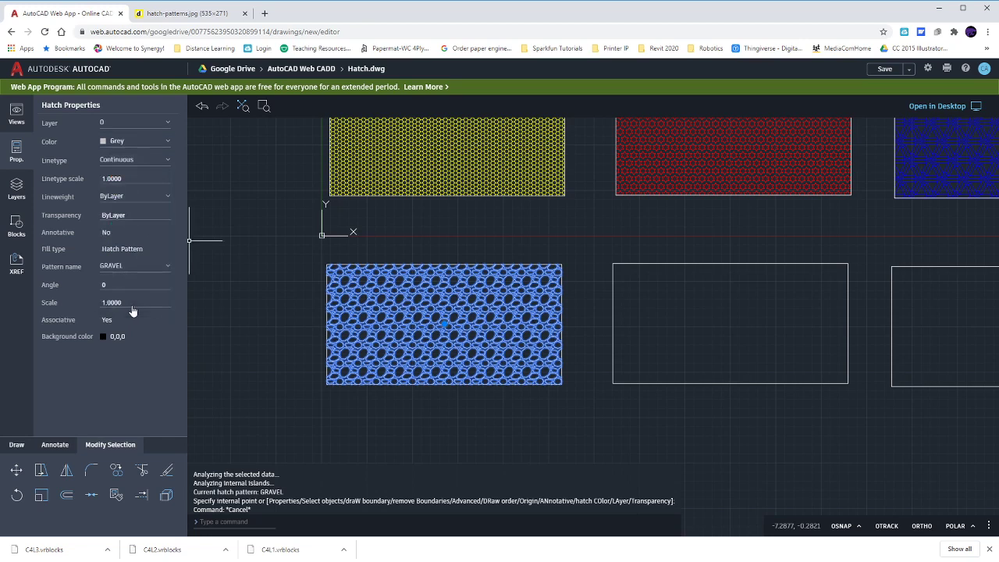
pyautogui.press('Escape')
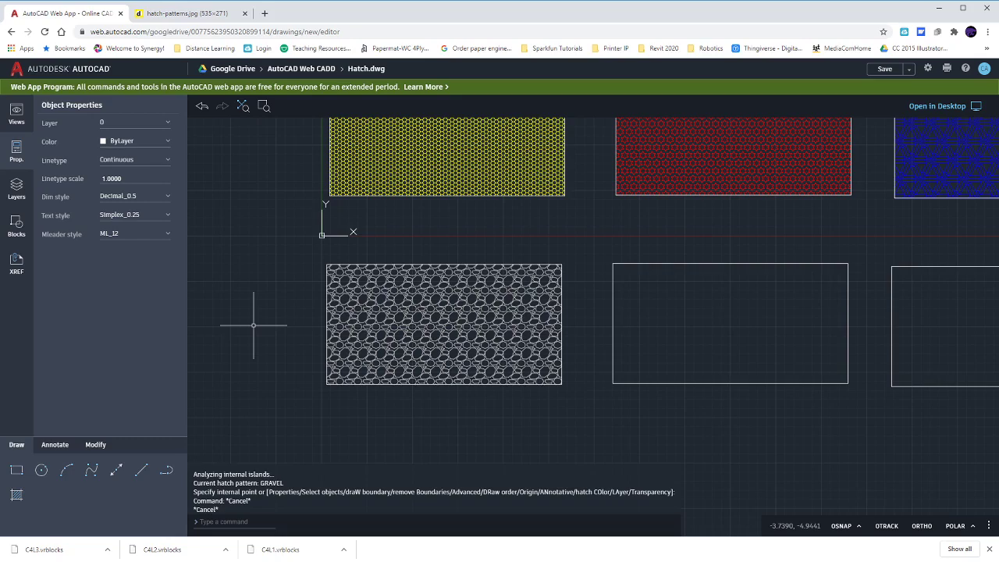
# View the whole drawing and compare it with the hatch pattern chart for the two remaining empty rectangles
pyautogui.write('z')
pyautogui.press('Return')
pyautogui.write('a')
pyautogui.press('Return')
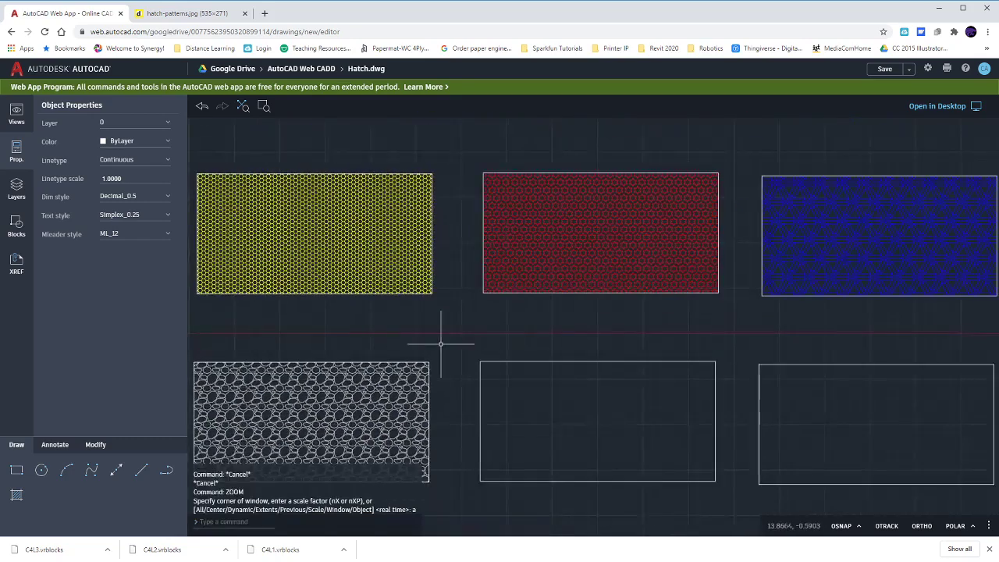
pyautogui.click(211, 16)
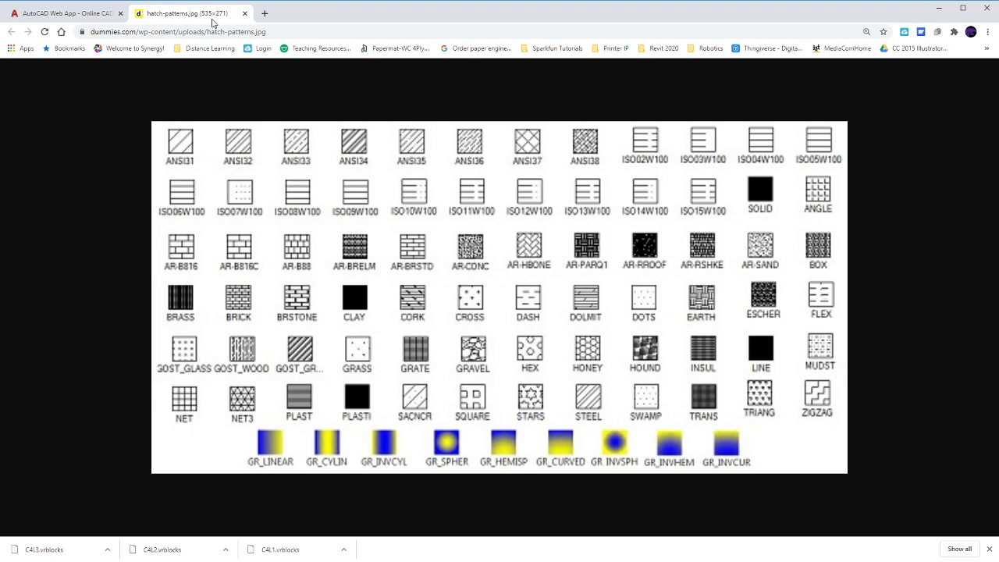
pyautogui.click(94, 14)
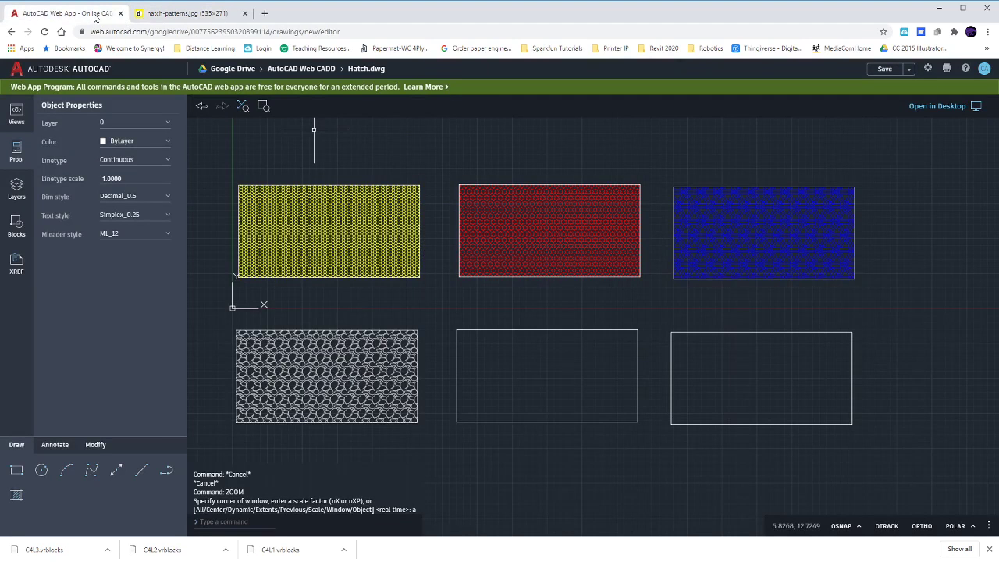
pyautogui.click(208, 17)
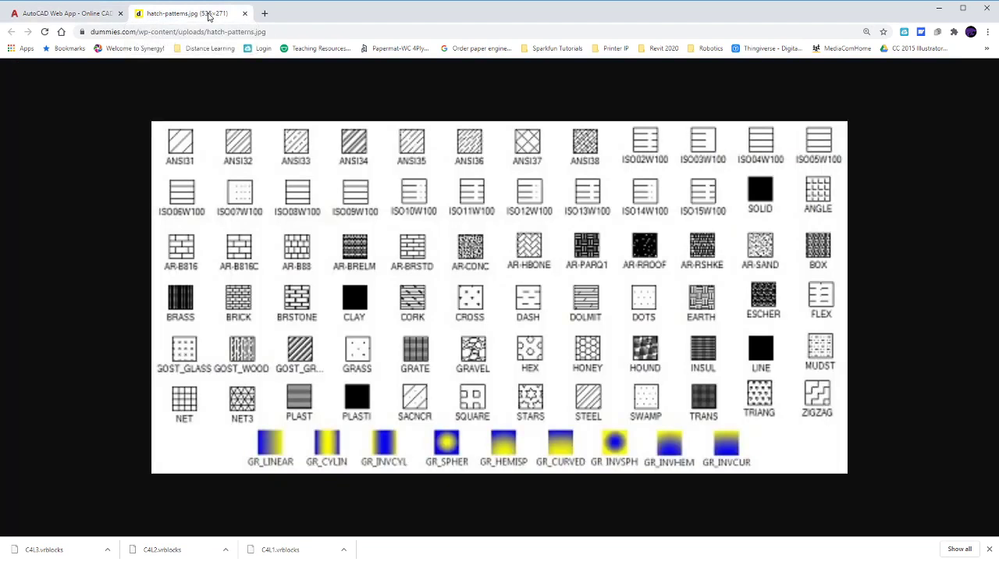
pyautogui.click(74, 13)
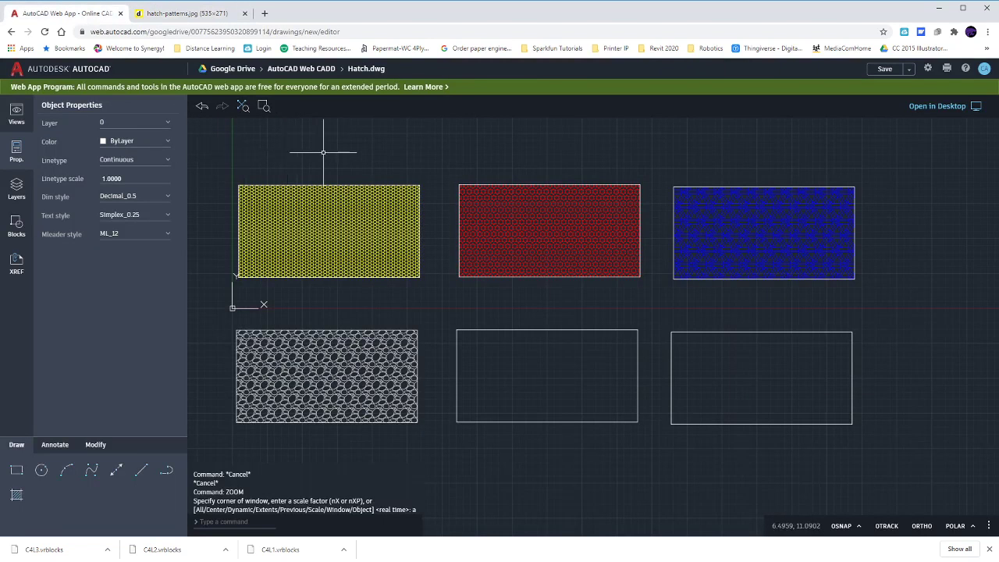